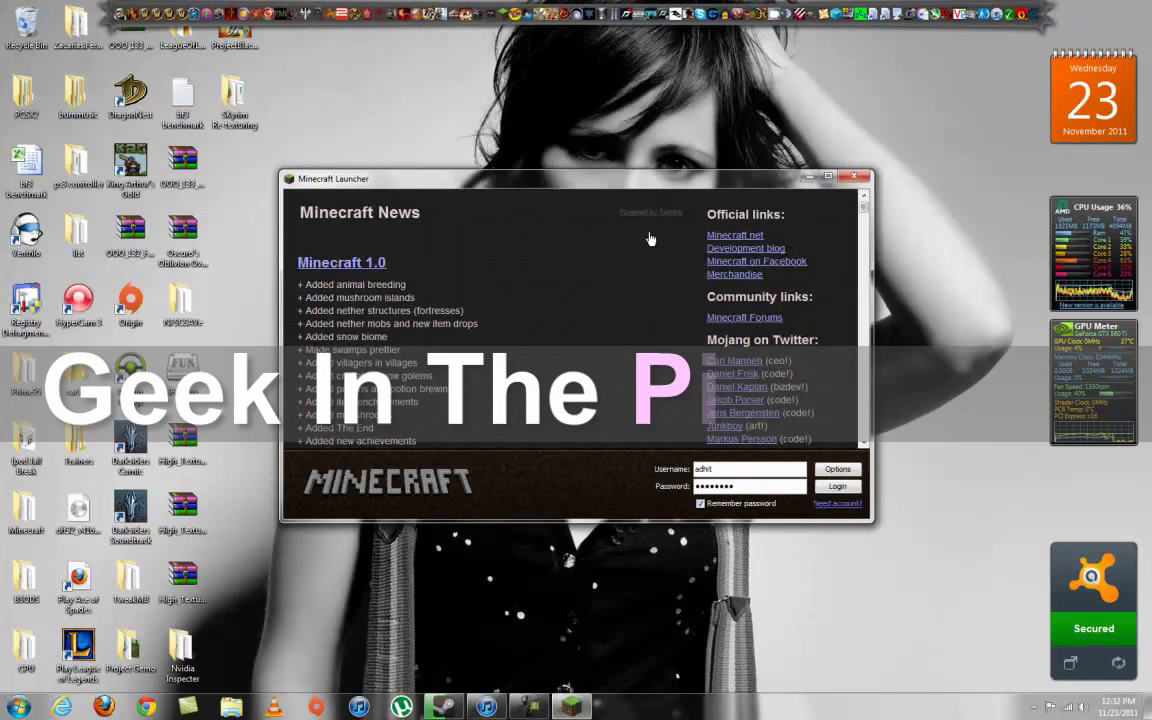
- Look through the Minecraft 1.0 update news in the launcher, then close the launcher
drag(866, 216, 867, 253)
scroll(867, 253, up, 10)
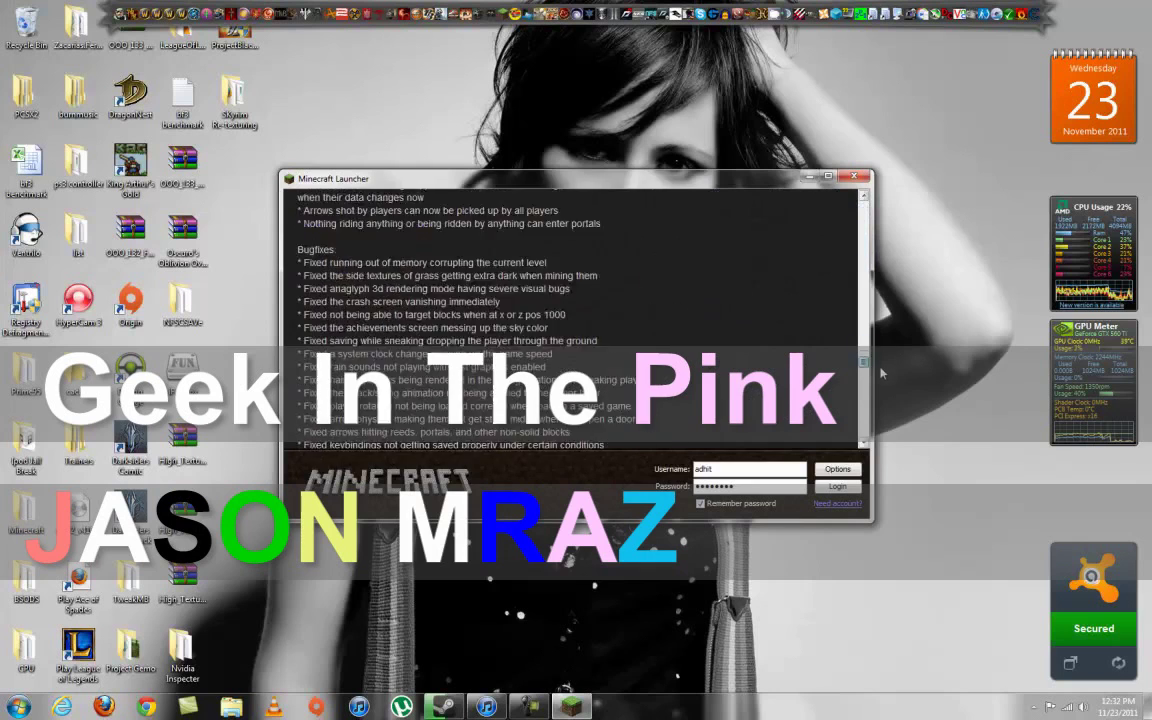
click(855, 178)
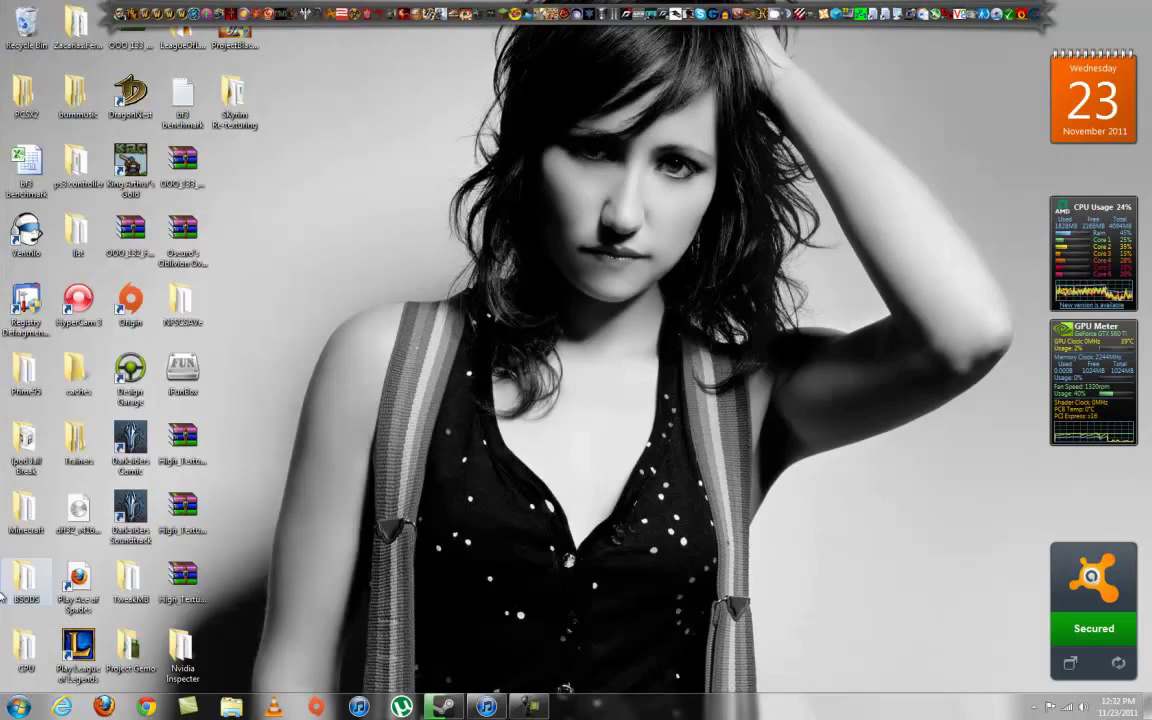
- Open the desktop's Minecraft folder and load bukkit.org in Firefox
double_click(13, 530)
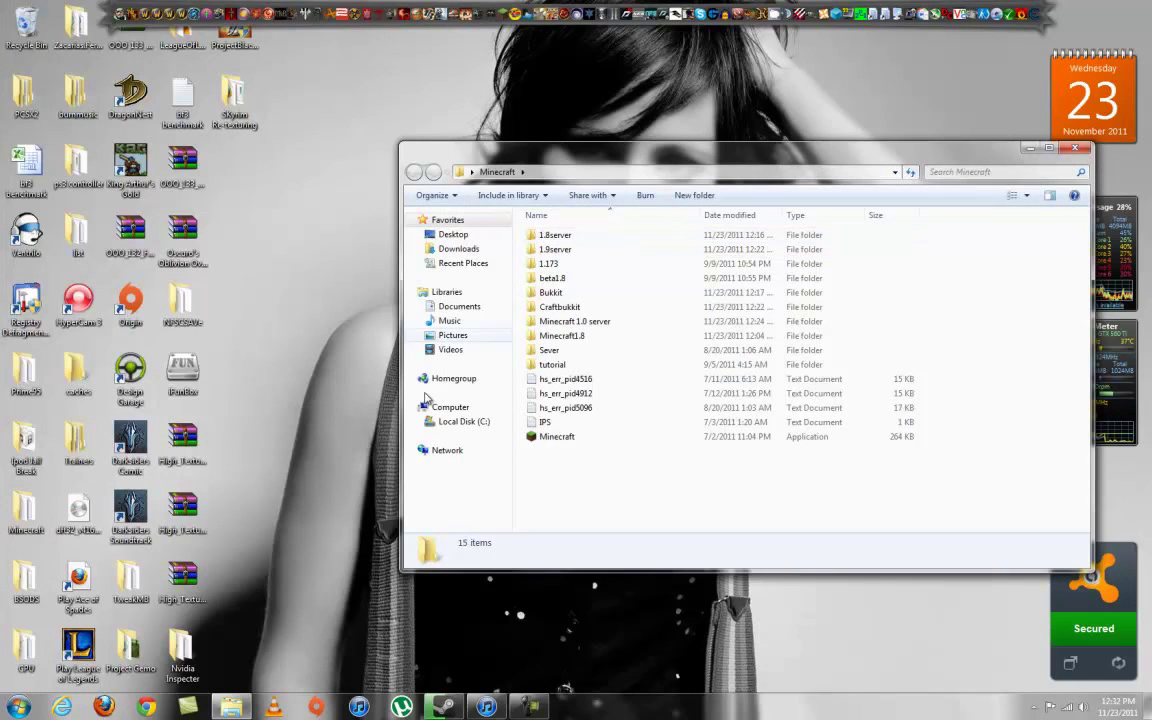
double_click(78, 585)
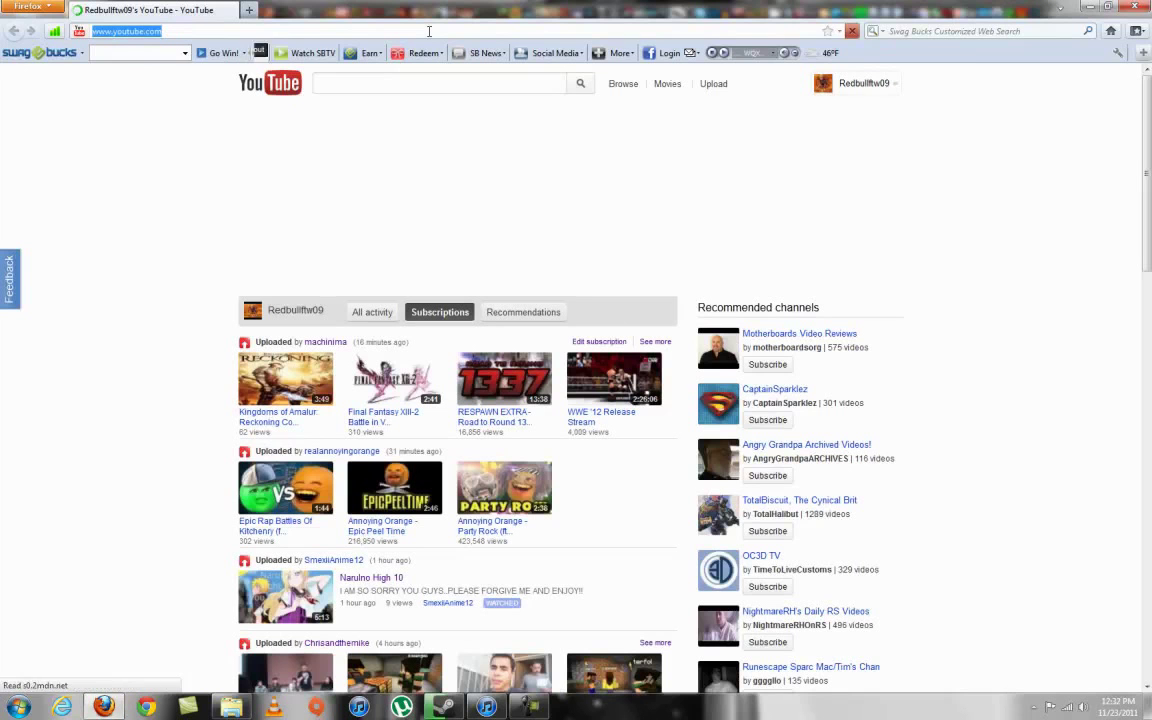
text(bukkit.org)
key(Return)
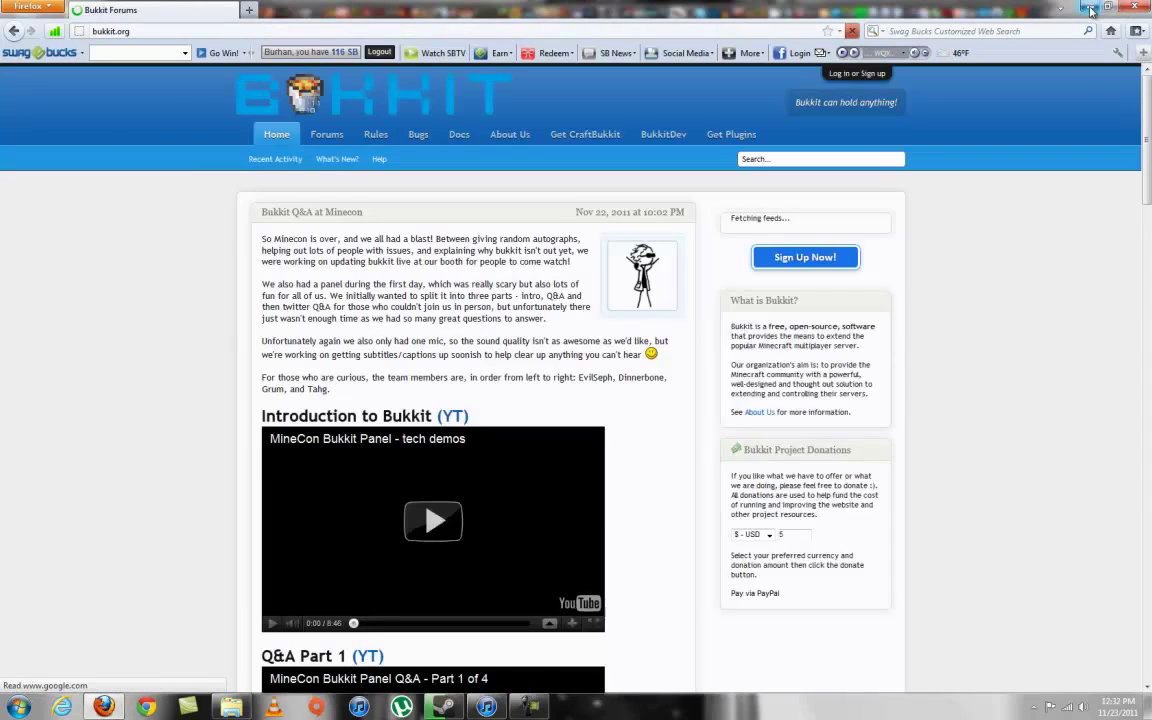
click(1090, 7)
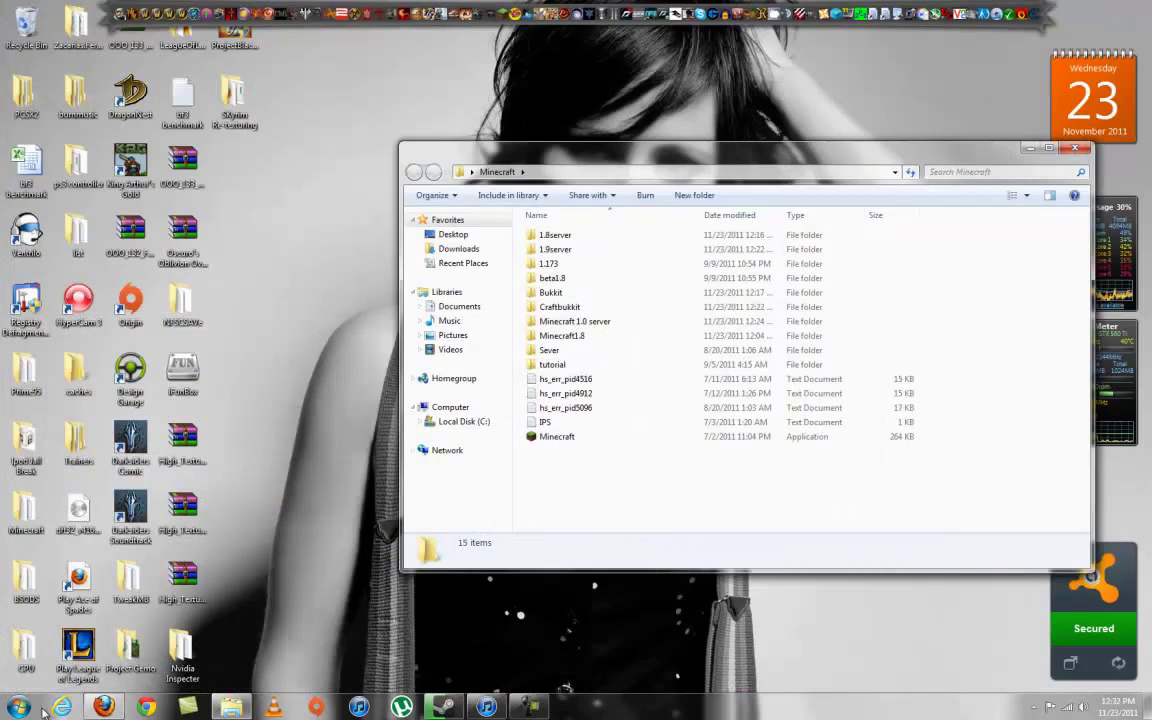
click(104, 707)
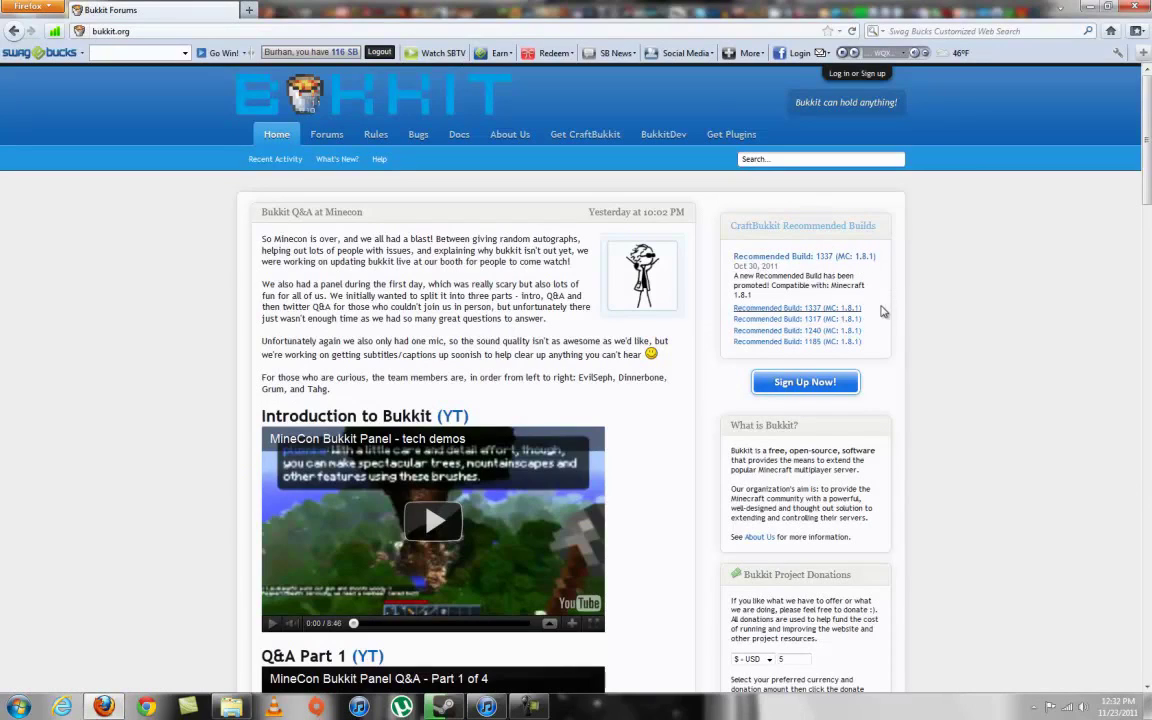
- Search the Bukkit site for "bukkit 1.0.0"
click(773, 158)
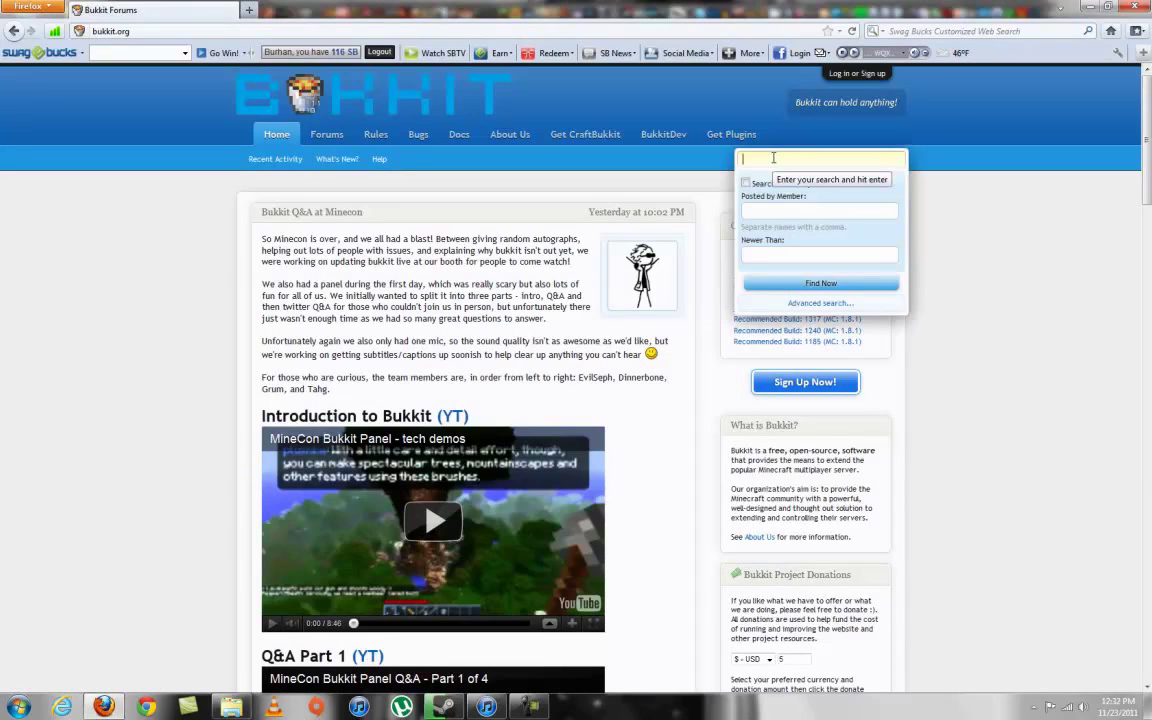
text(bukkit)
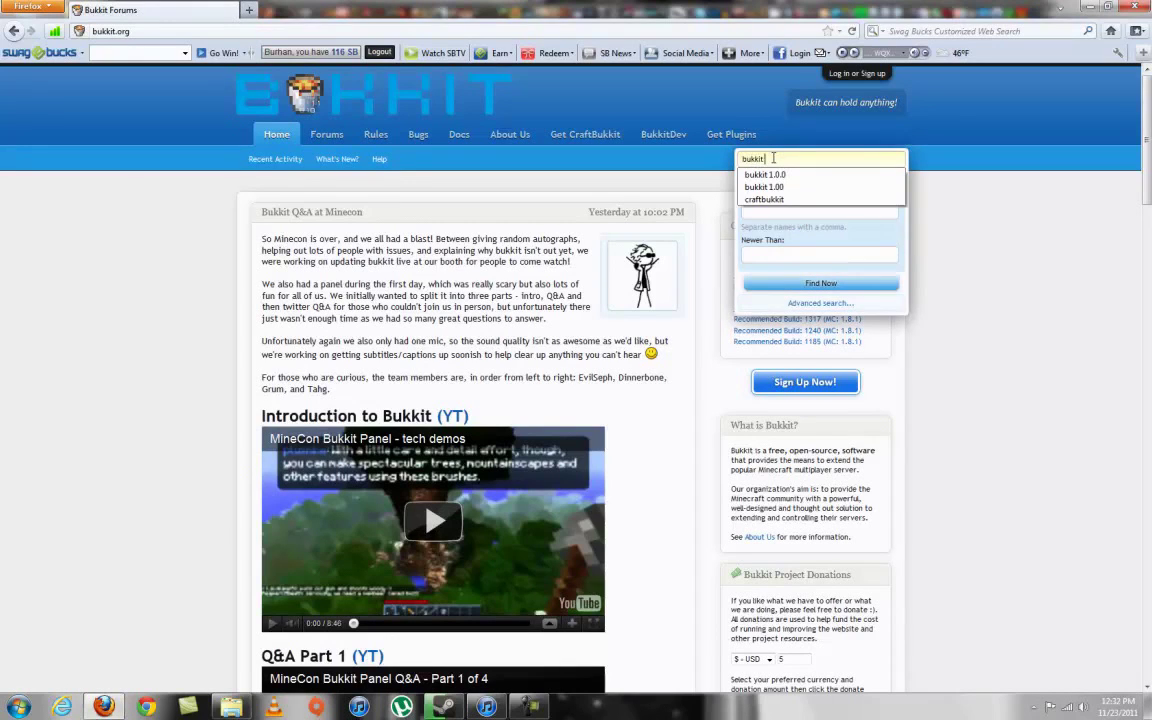
text( 1.0.0)
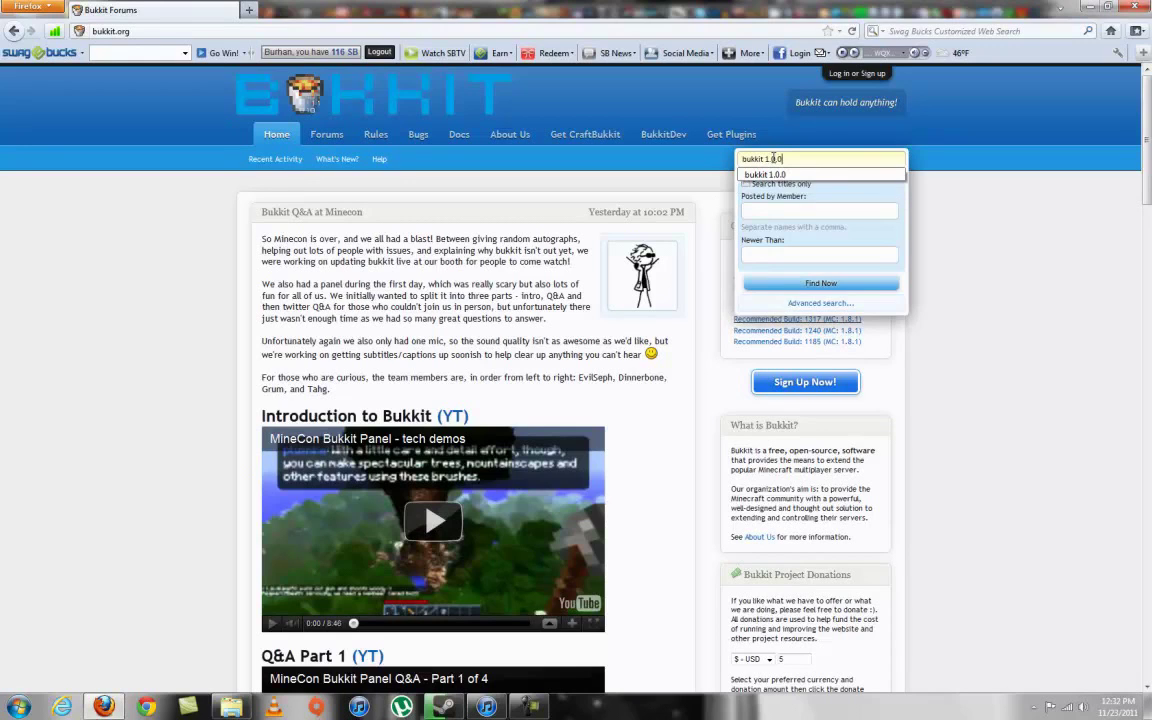
key(Return)
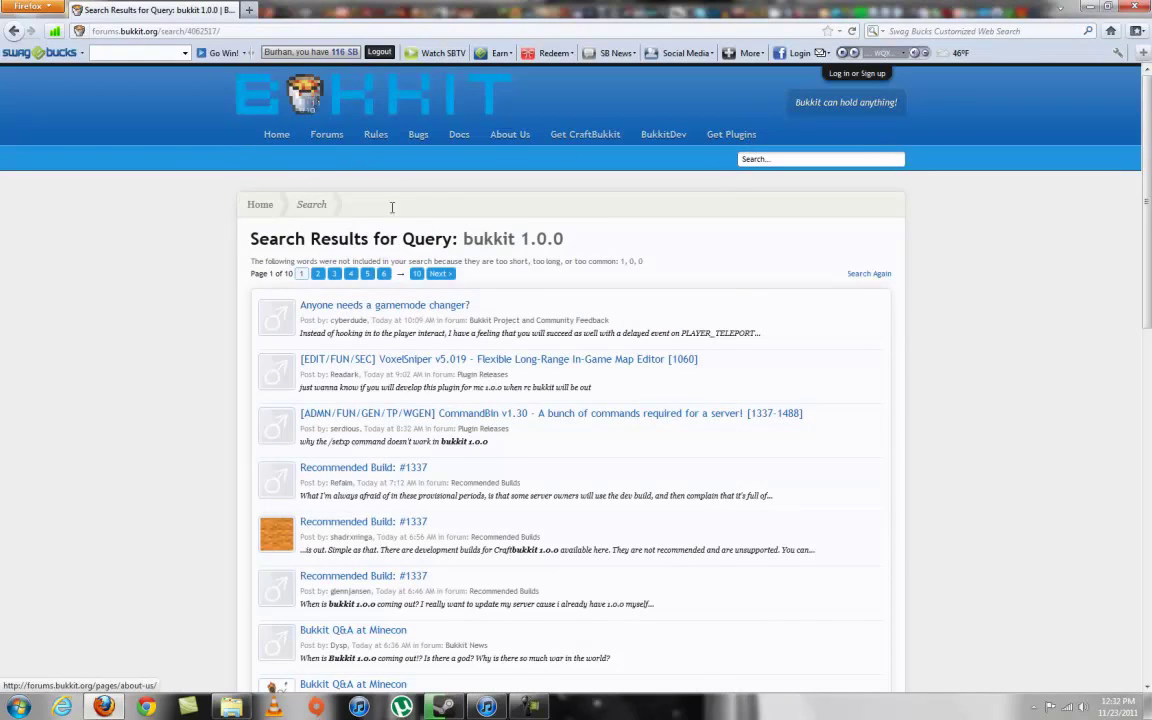
- Open a "Recommended Build: #1337" search result and bring up the ci.bukkit.org Jenkins dashboard
click(378, 527)
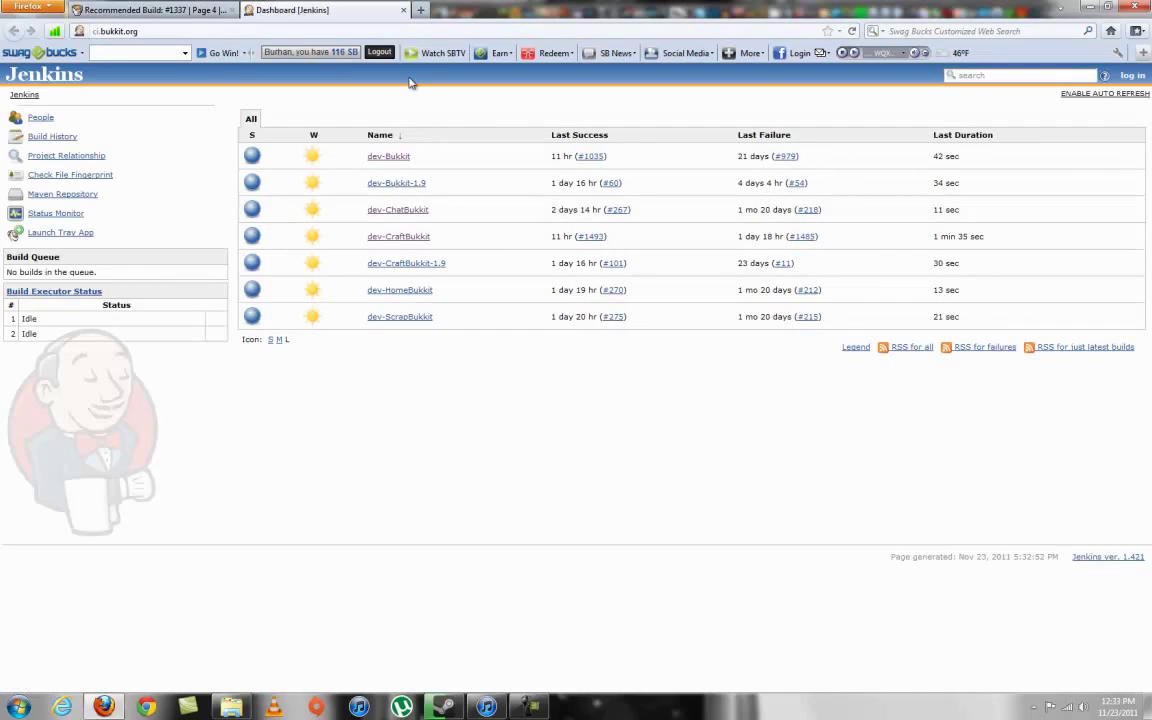
click(172, 30)
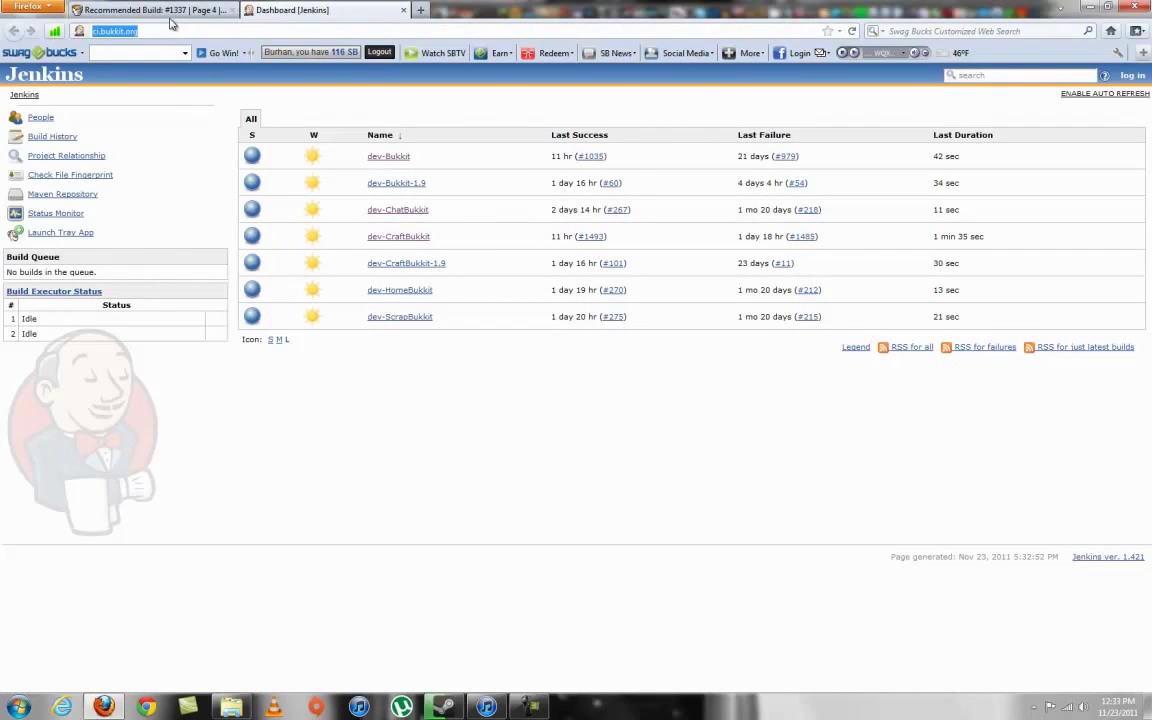
click(172, 12)
click(362, 9)
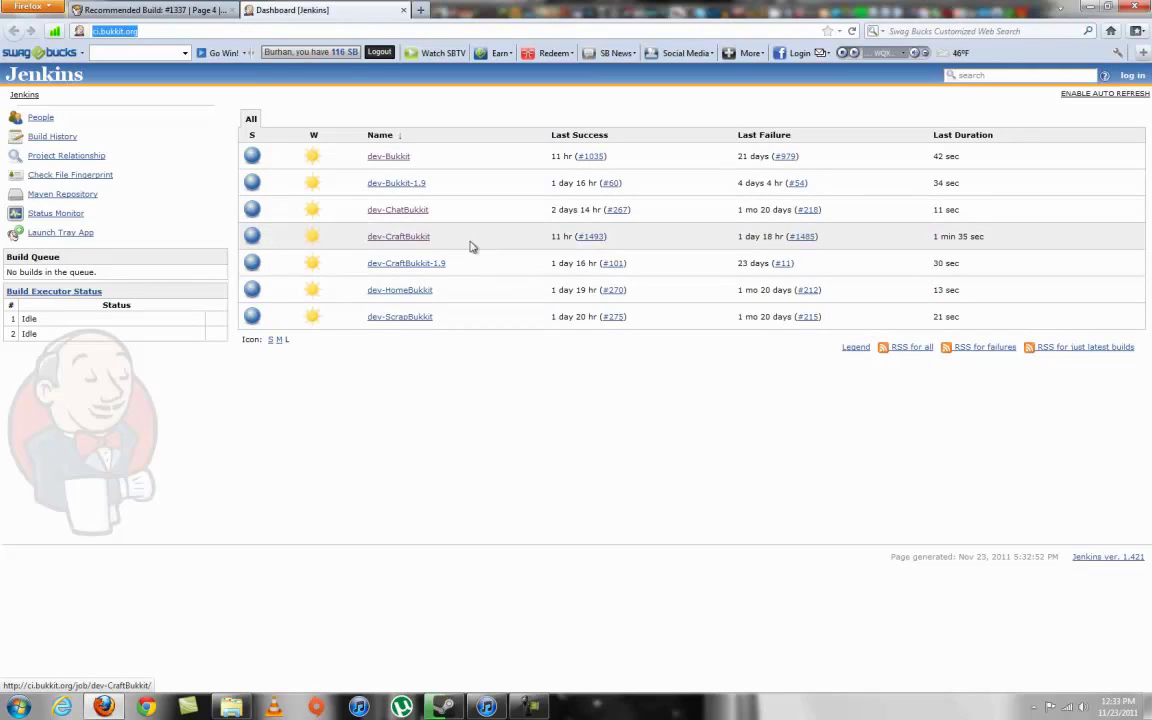
- Download craftbukkit-1.0.0-SNAPSHOT.jar from the last successful artifacts of the dev-CraftBukkit project and minimize the browser
click(405, 243)
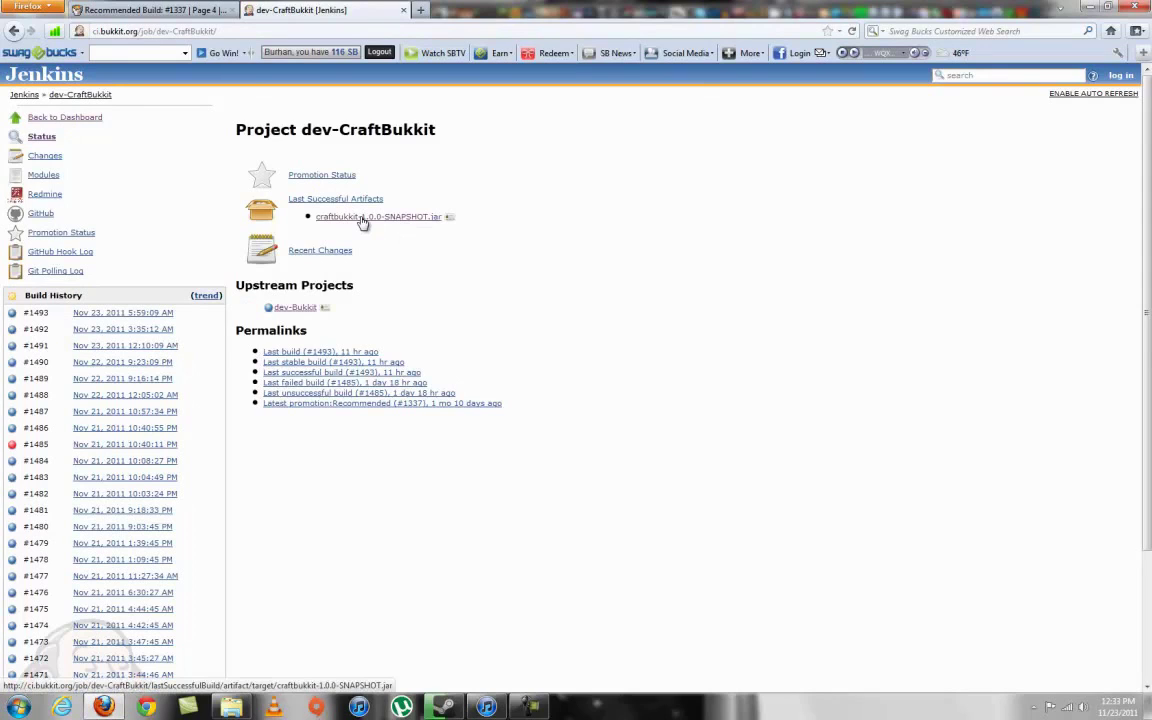
click(362, 219)
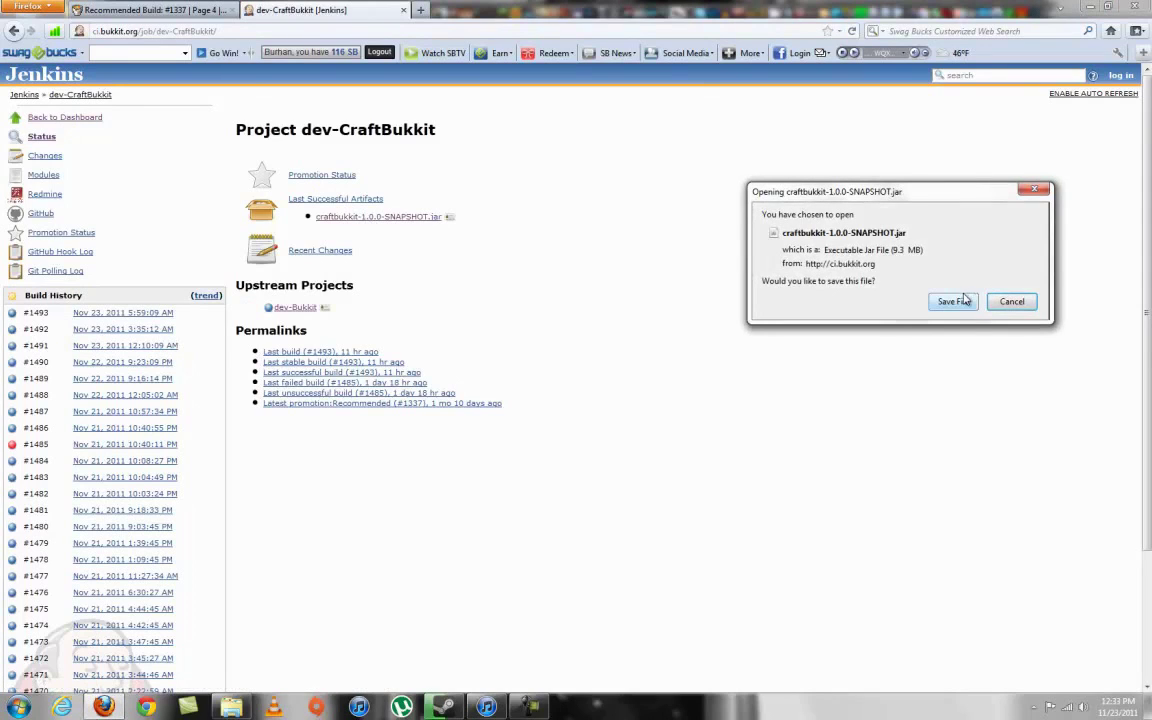
click(963, 301)
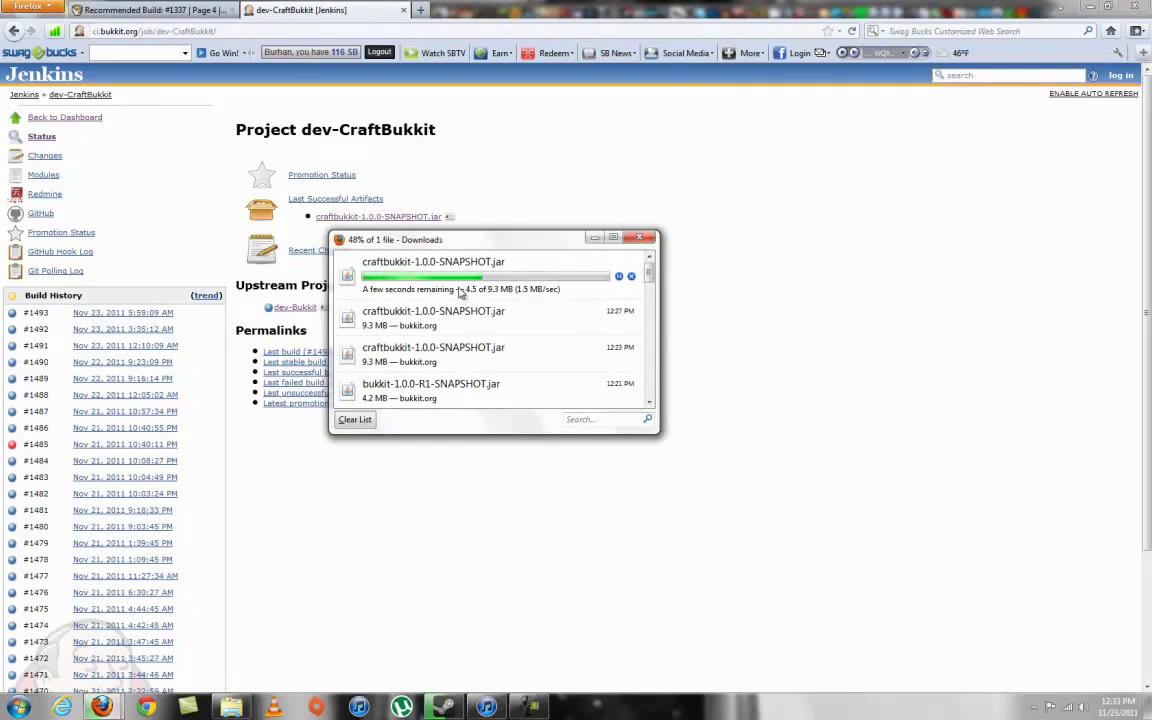
right_click(502, 322)
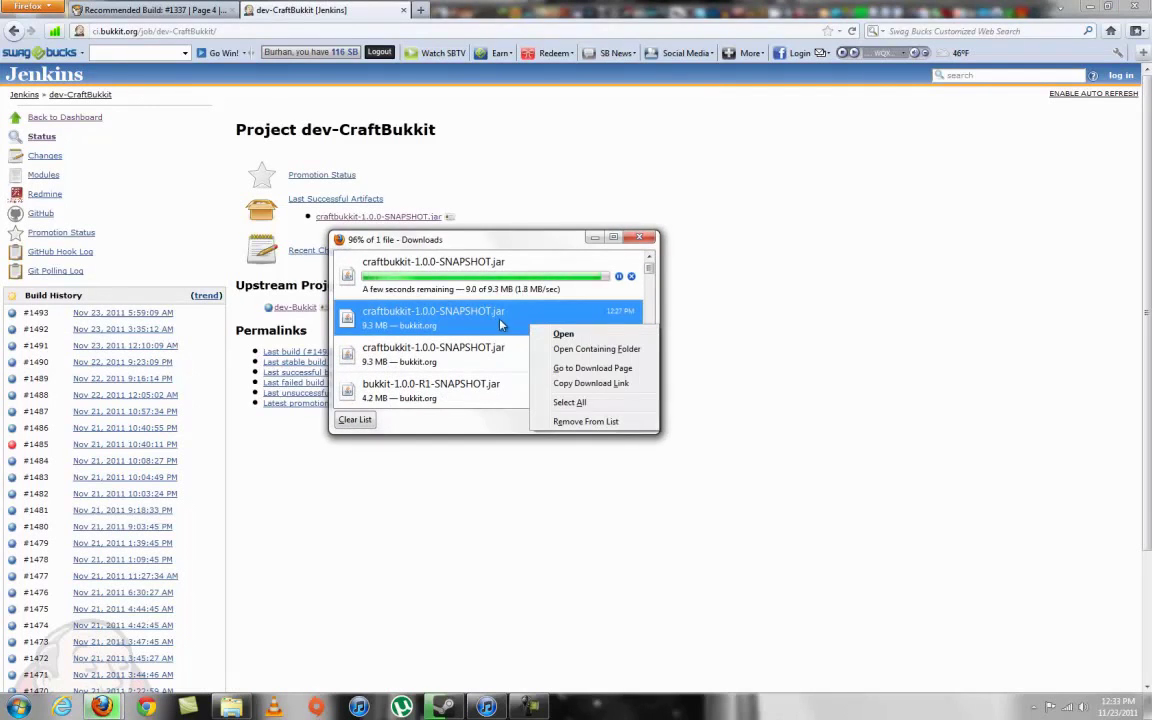
click(496, 258)
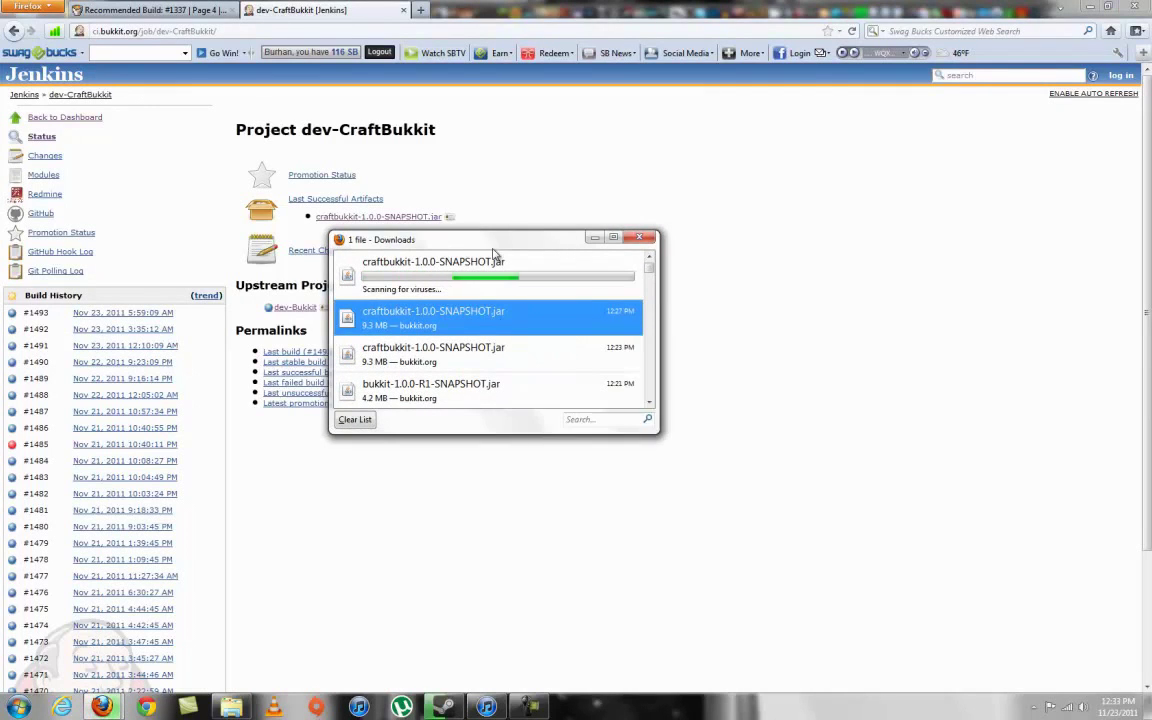
click(1090, 7)
- Create a new folder named 1.0.0servertest inside the Minecraft folder
right_click(744, 492)
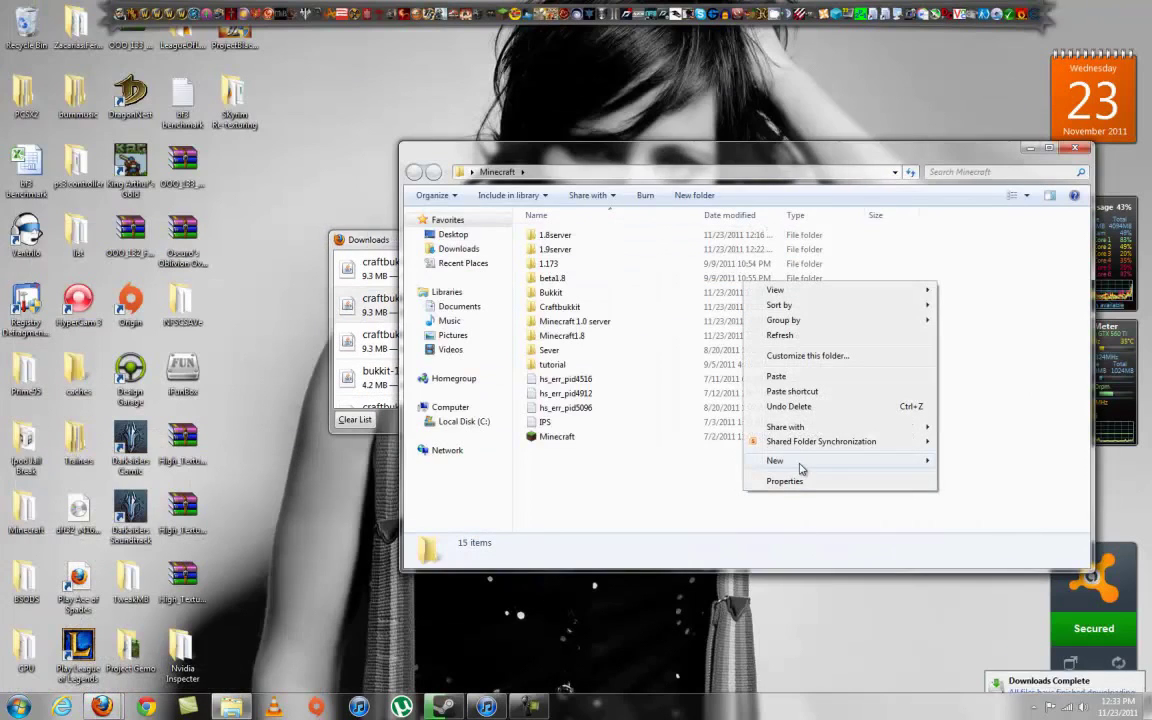
mouse_move(801, 462)
click(970, 458)
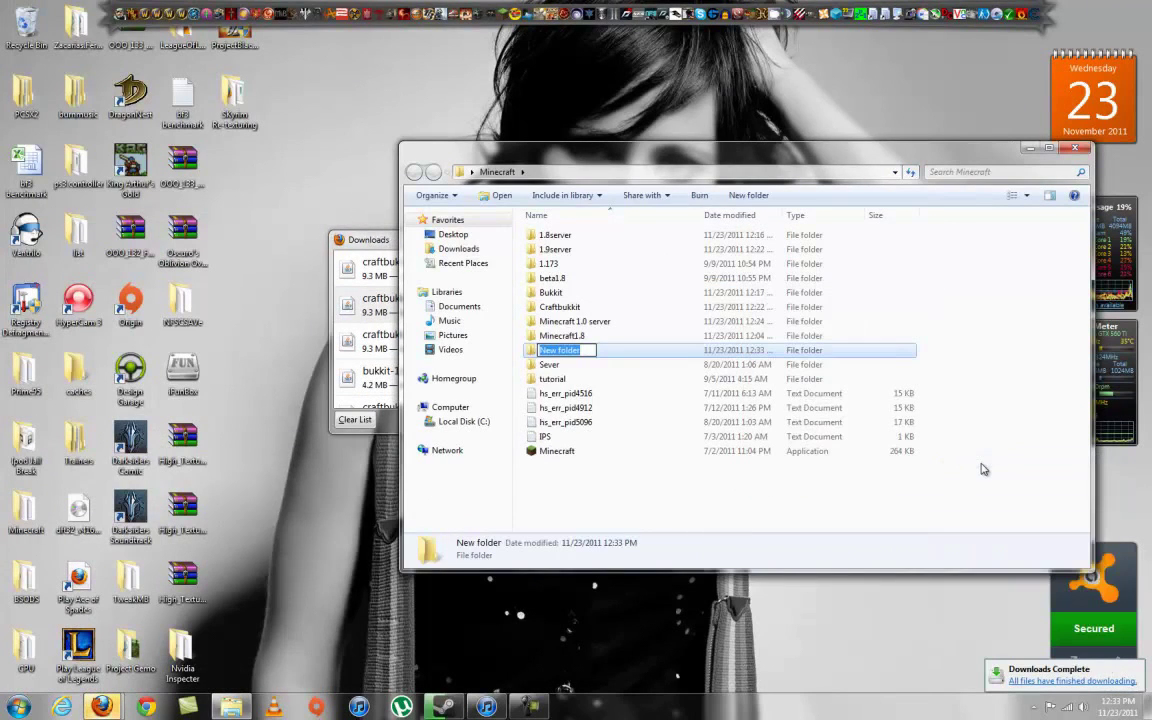
text(S)
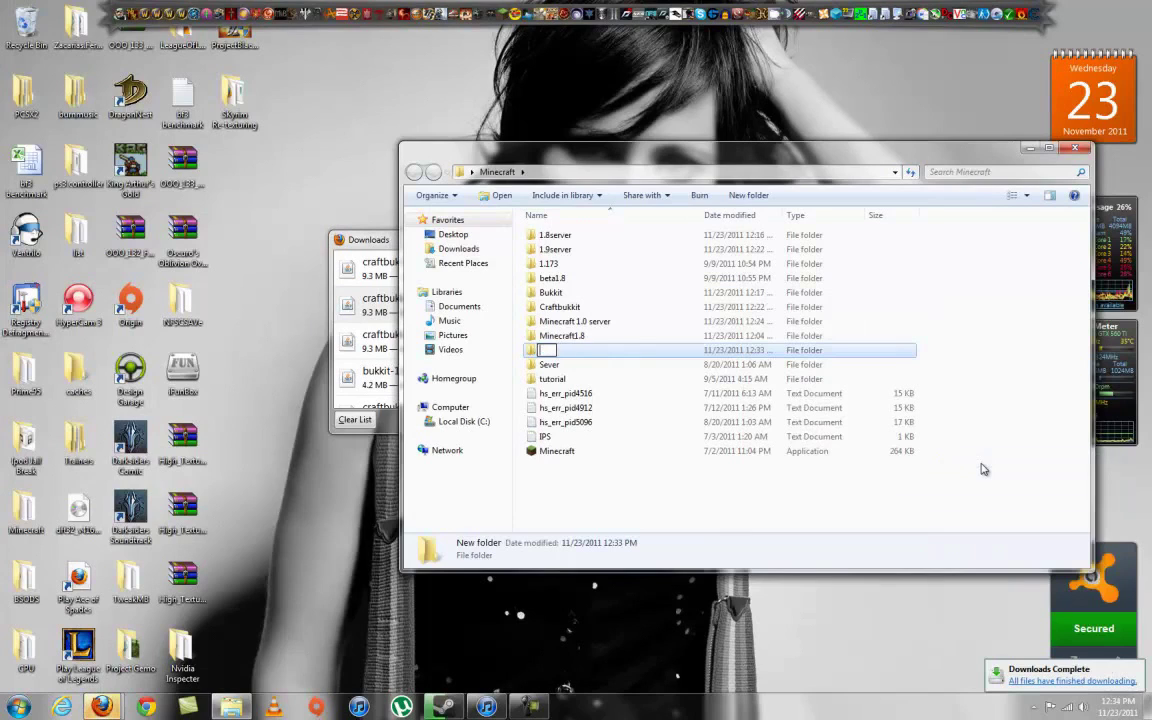
text(1.0.servertest)
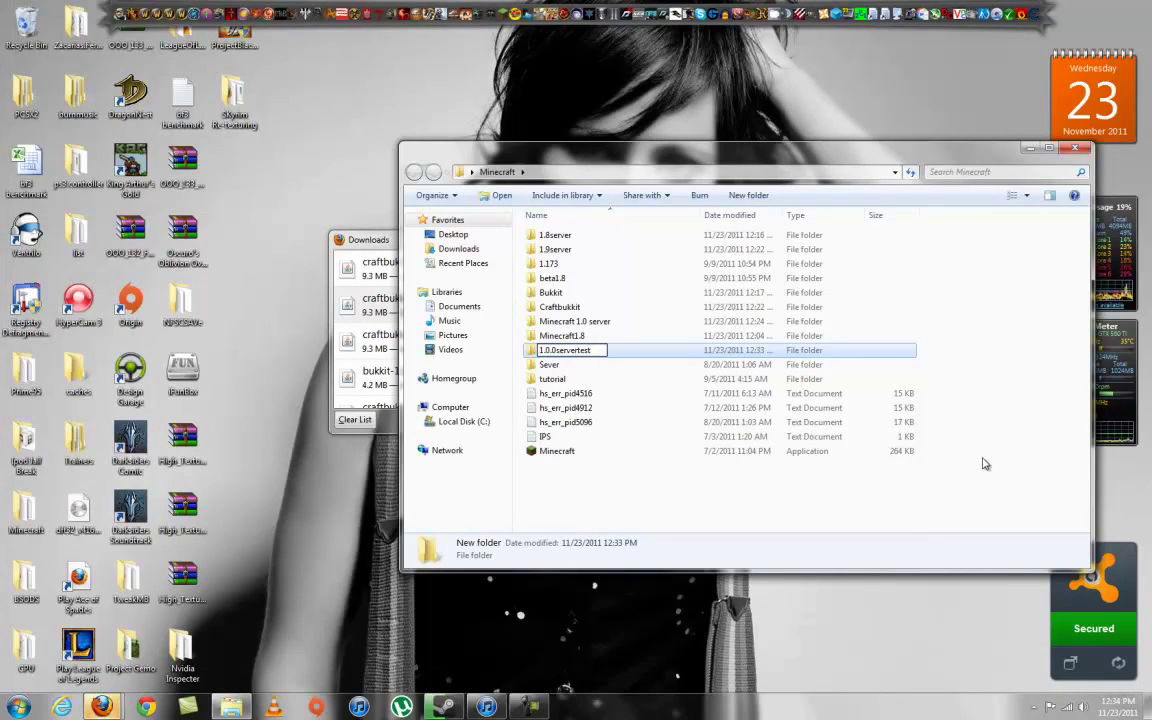
click(985, 463)
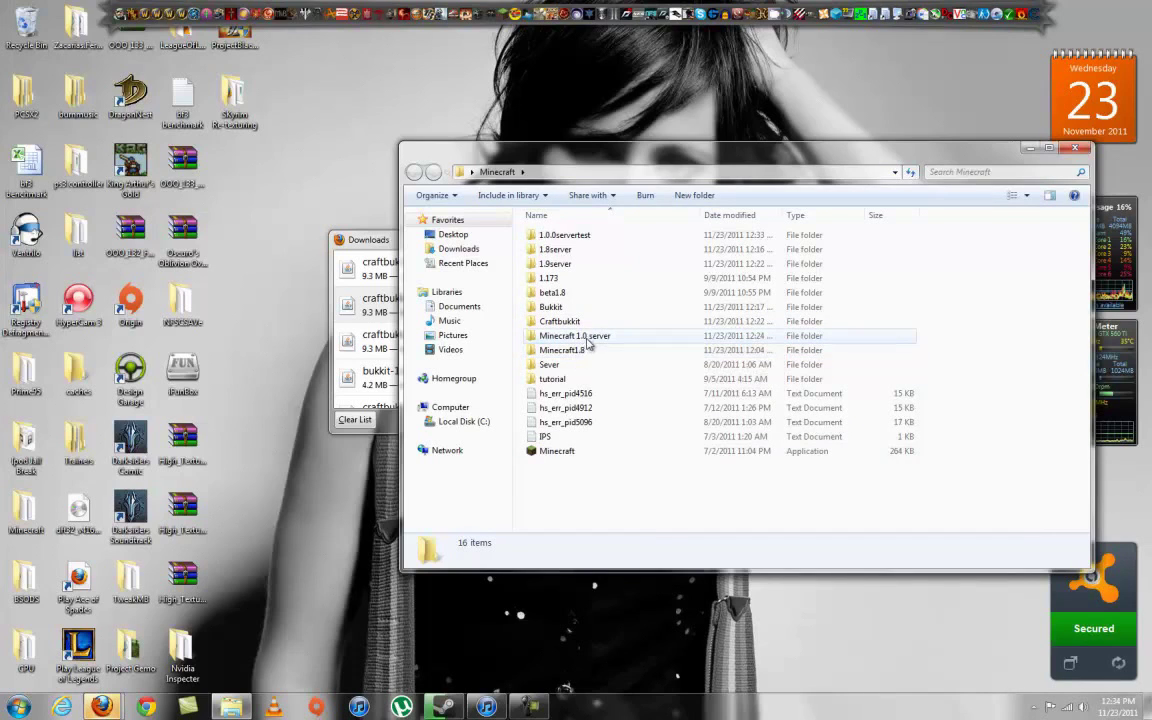
- Put the newly downloaded CraftBukkit jar into the 1.0.0servertest folder and rename it bukkit
double_click(593, 238)
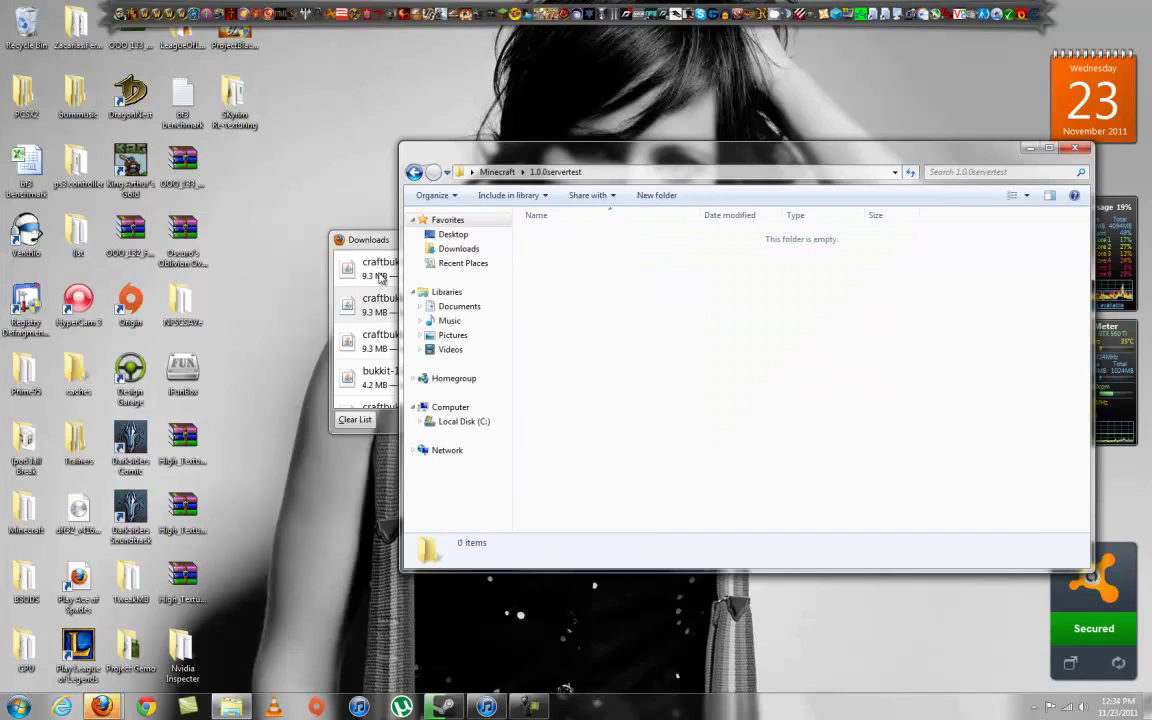
drag(380, 277, 720, 310)
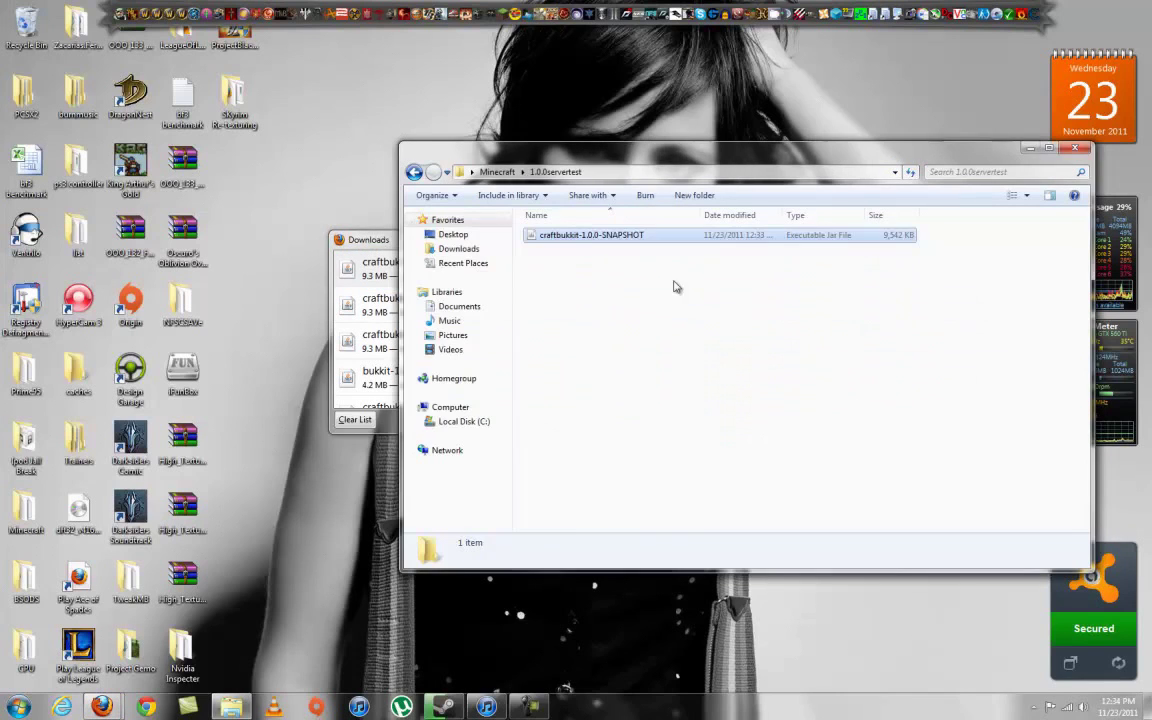
click(635, 245)
right_click(607, 236)
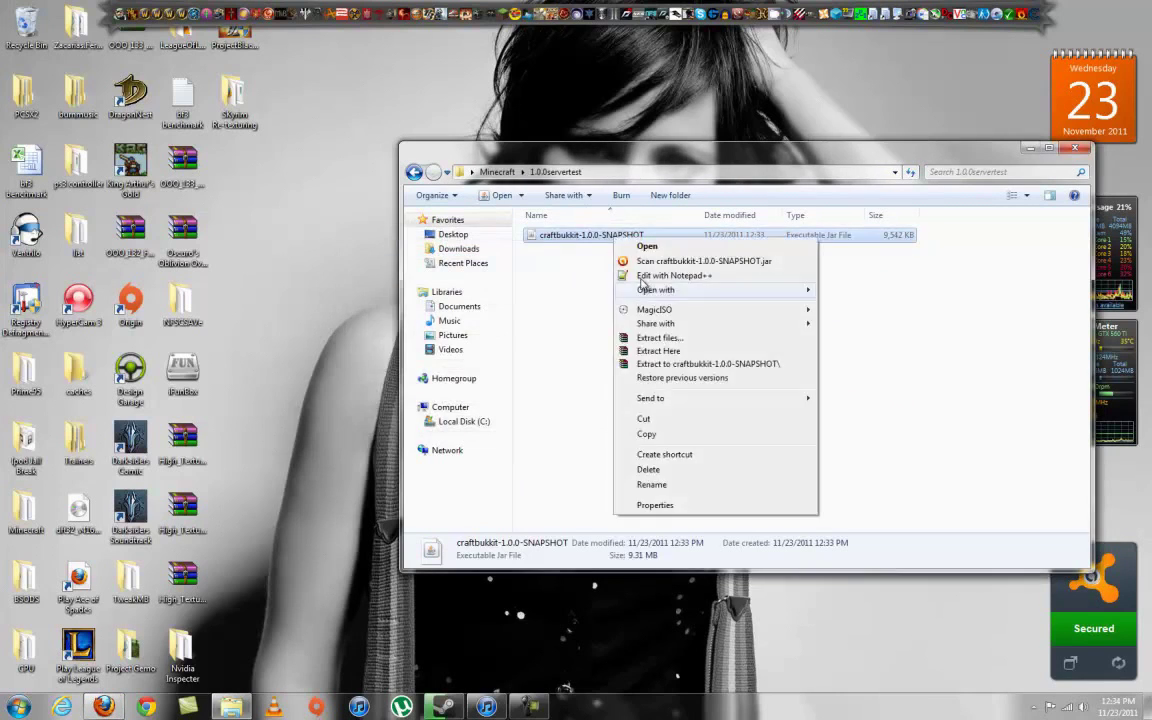
click(648, 484)
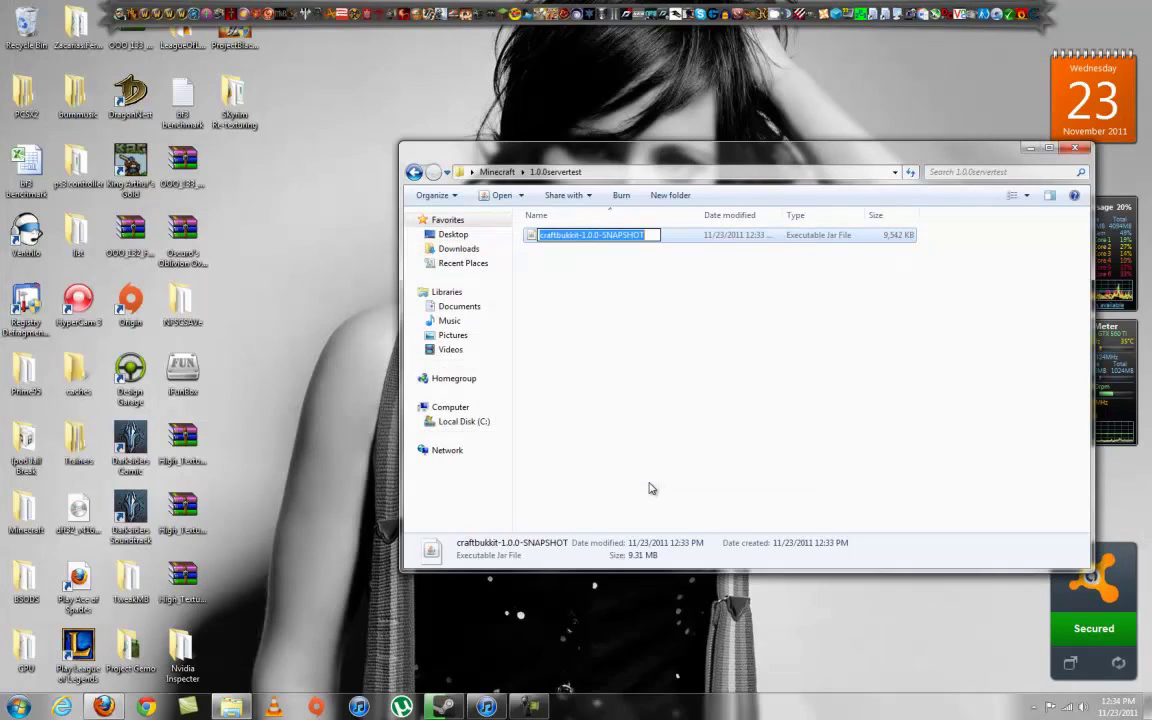
text(c)
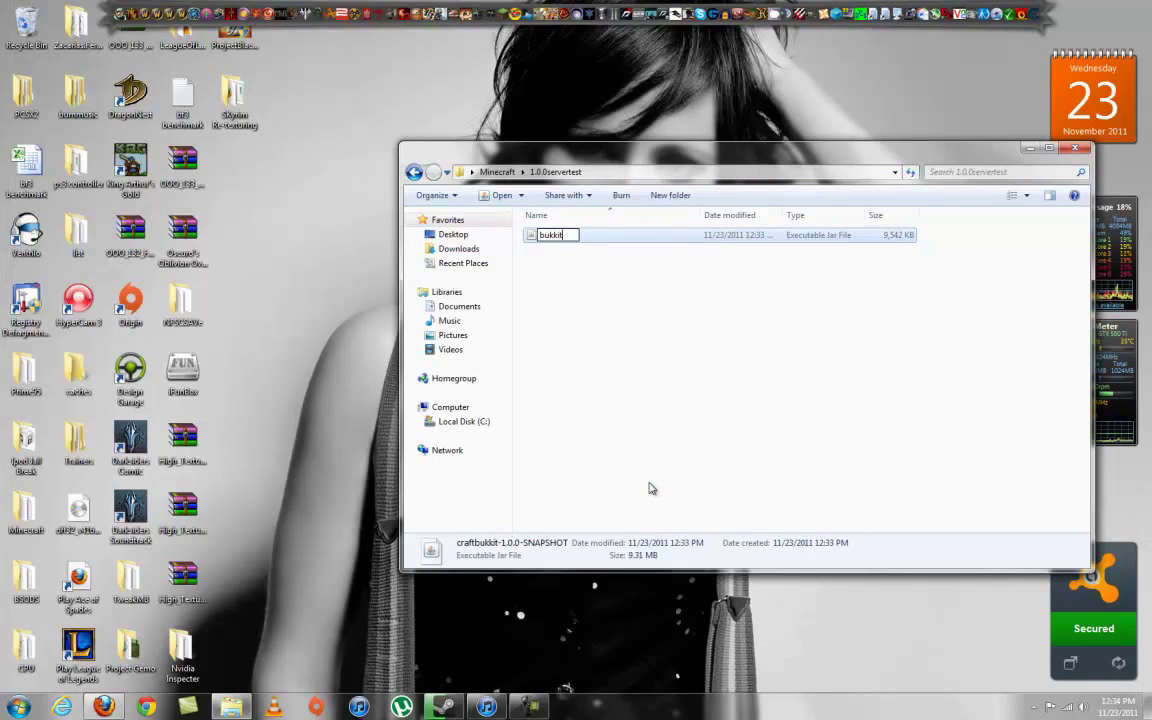
key(Return)
- Copy the Run batch file from the Minecraft 1.0 server folder into the 1.0.0servertest folder
key(BackSpace)
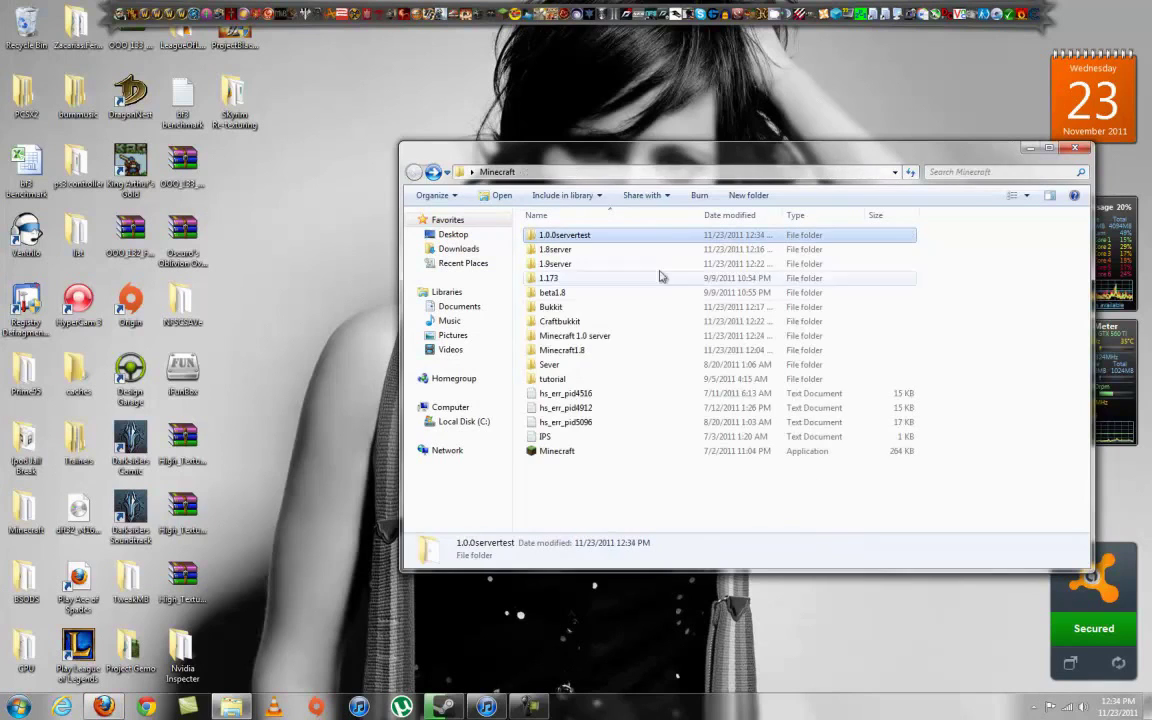
click(595, 350)
double_click(600, 336)
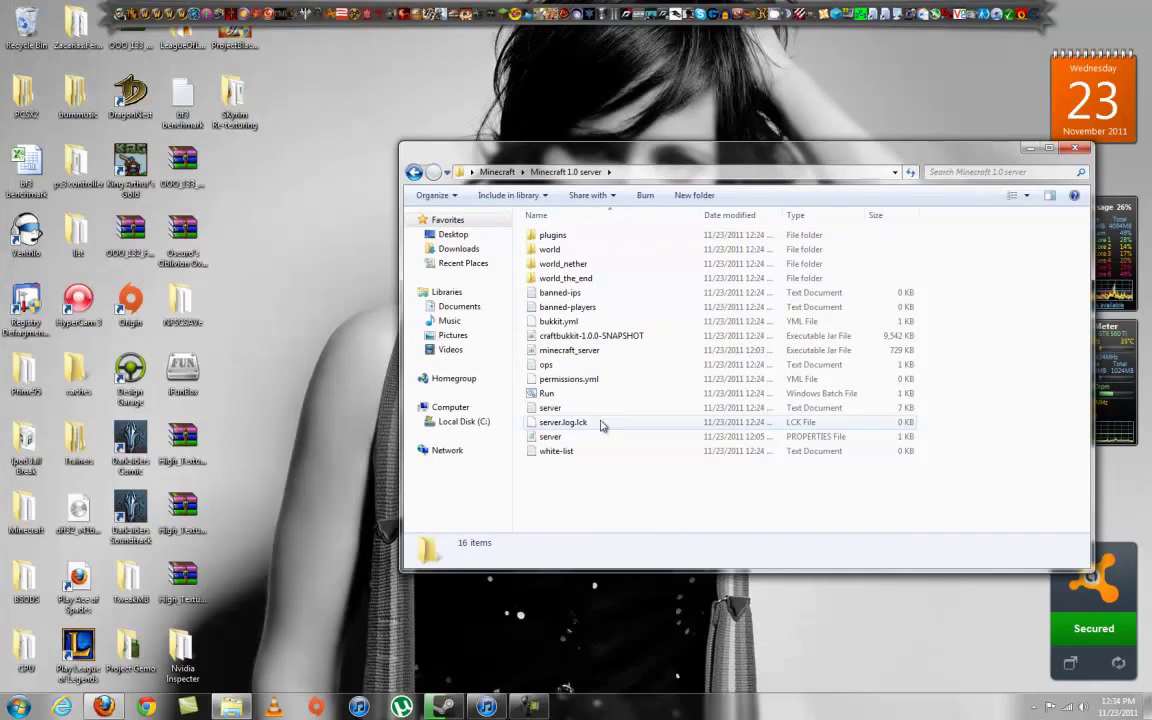
click(555, 393)
click(413, 172)
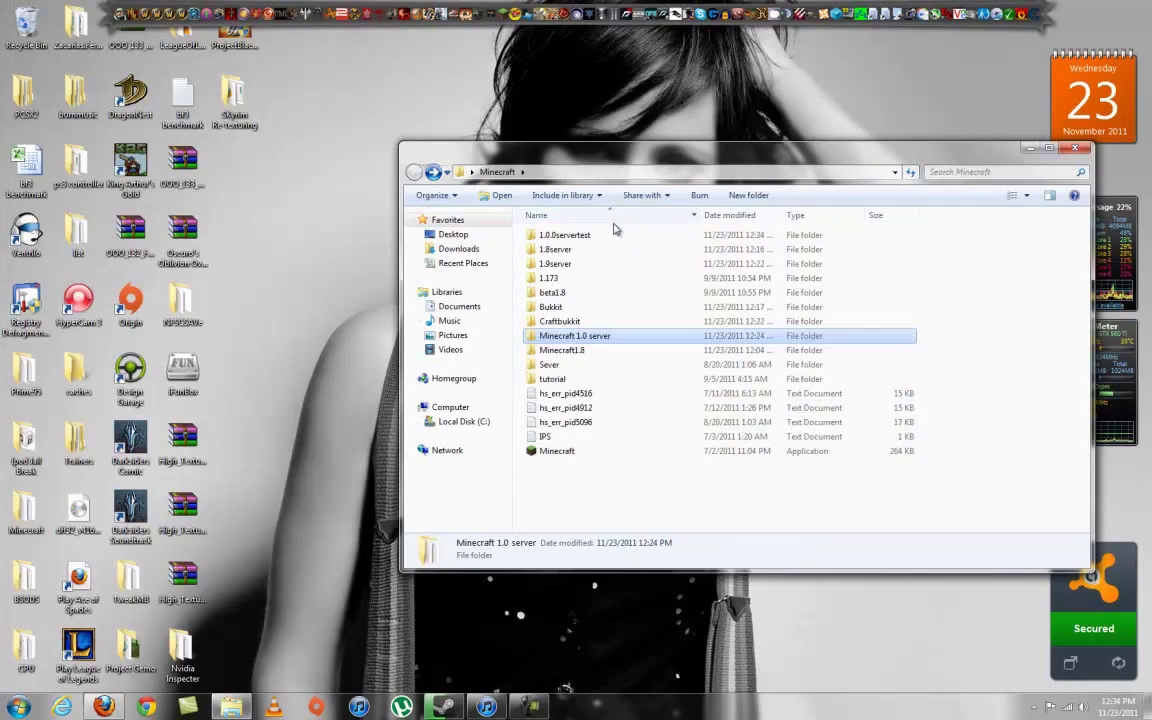
double_click(614, 233)
right_click(608, 317)
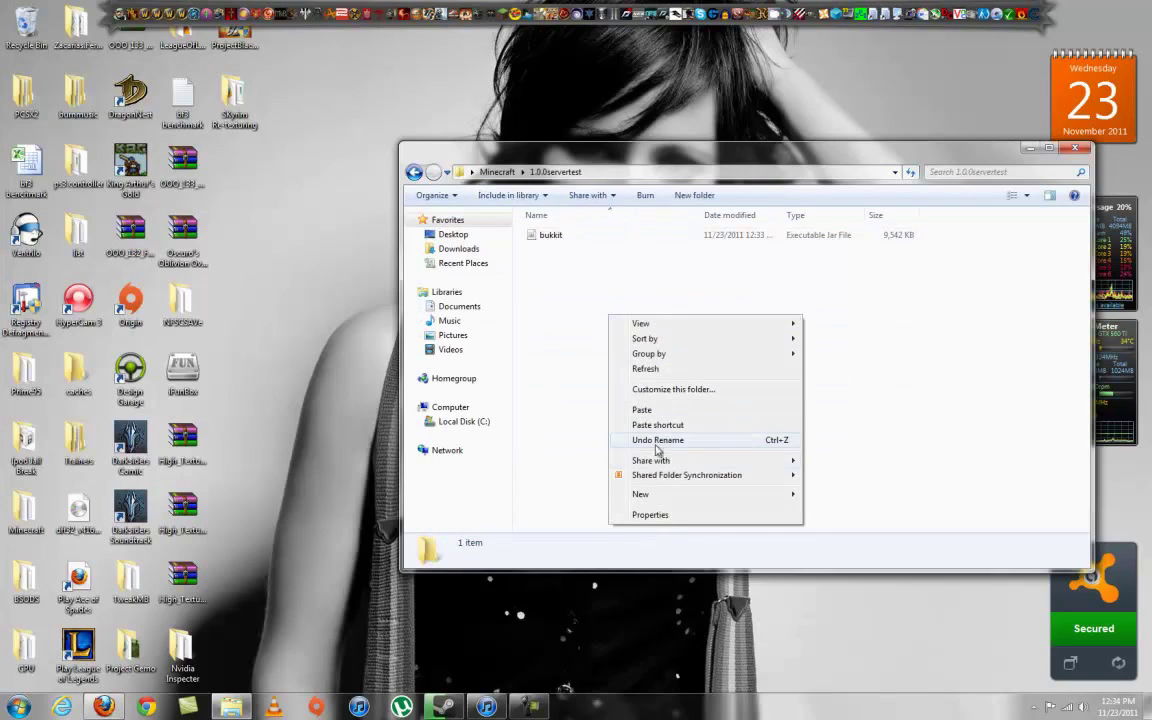
click(641, 409)
- Change the jar name in the Run batch file to bukkit.jar, save it, and run it to start the server
right_click(561, 251)
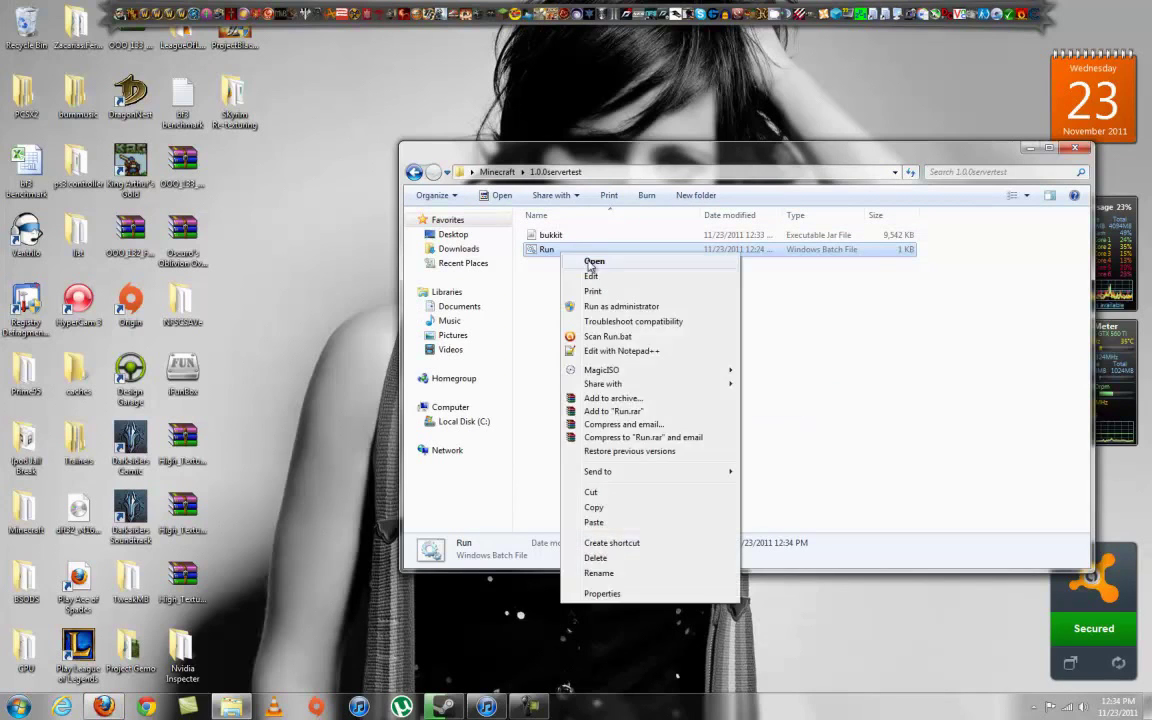
click(591, 275)
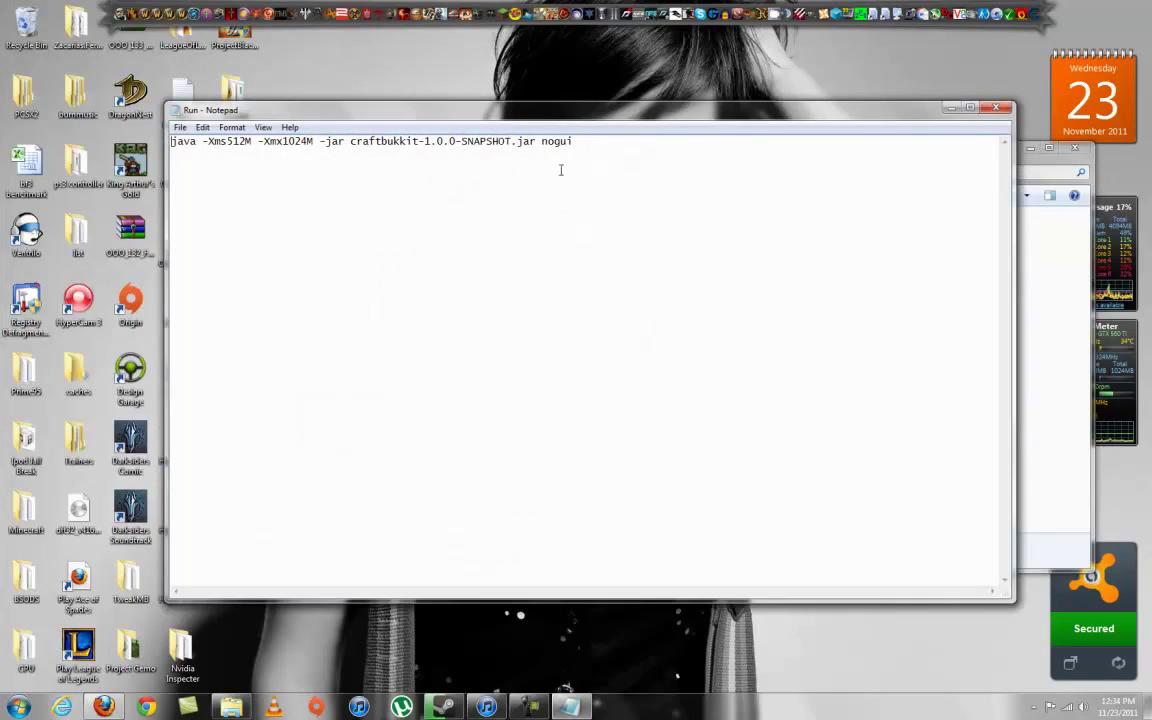
drag(512, 140, 381, 141)
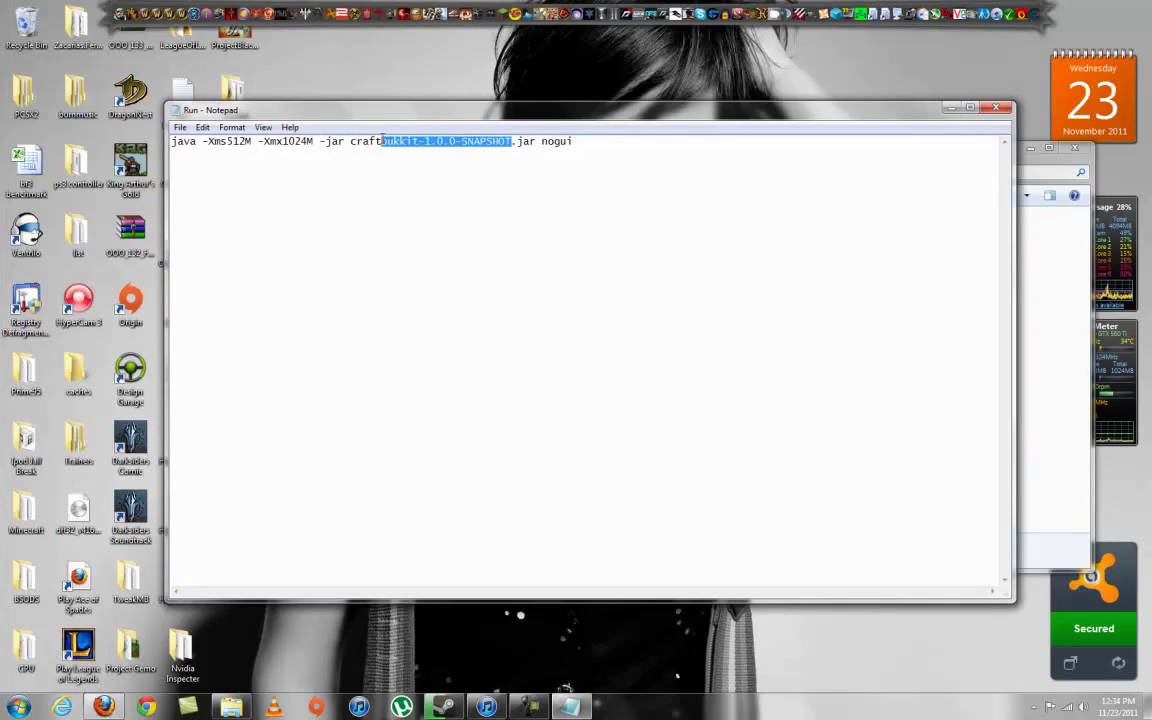
text(bukkit)
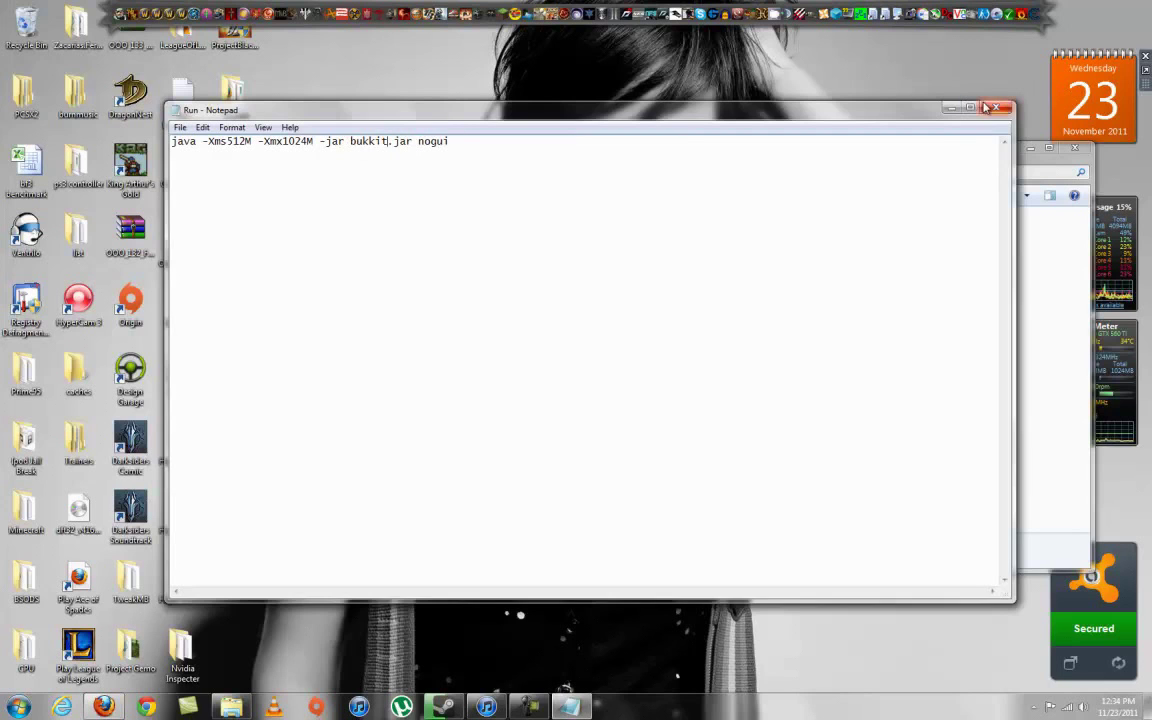
click(996, 107)
click(545, 360)
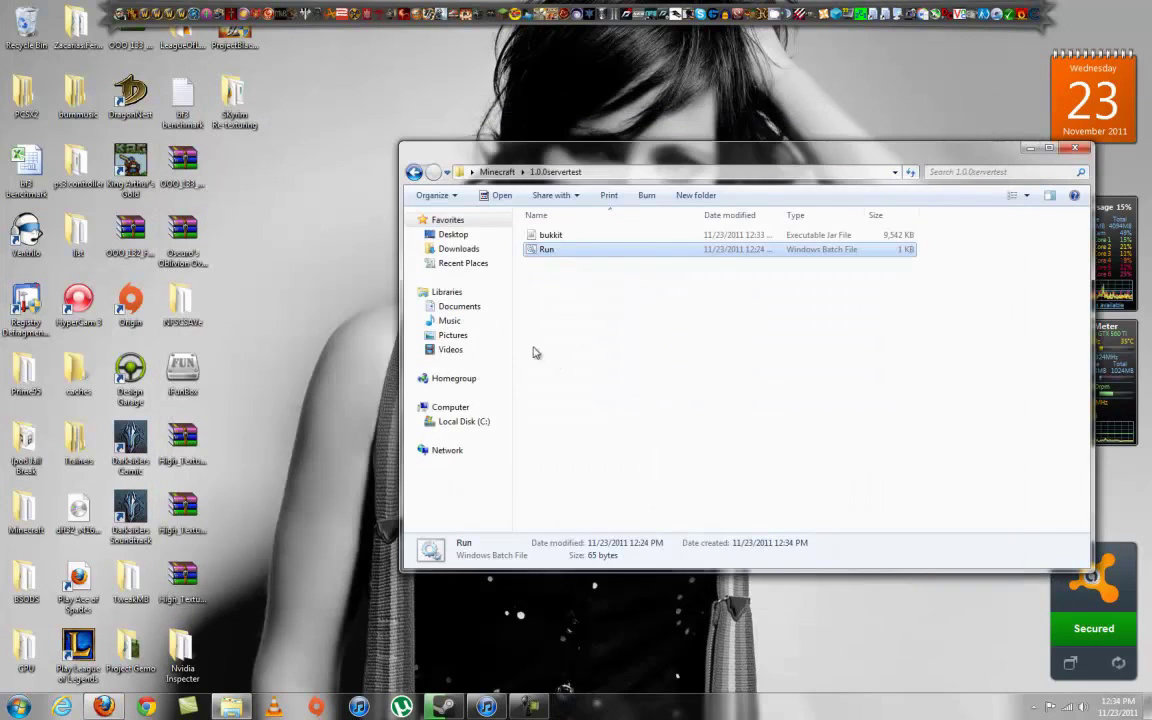
double_click(567, 253)
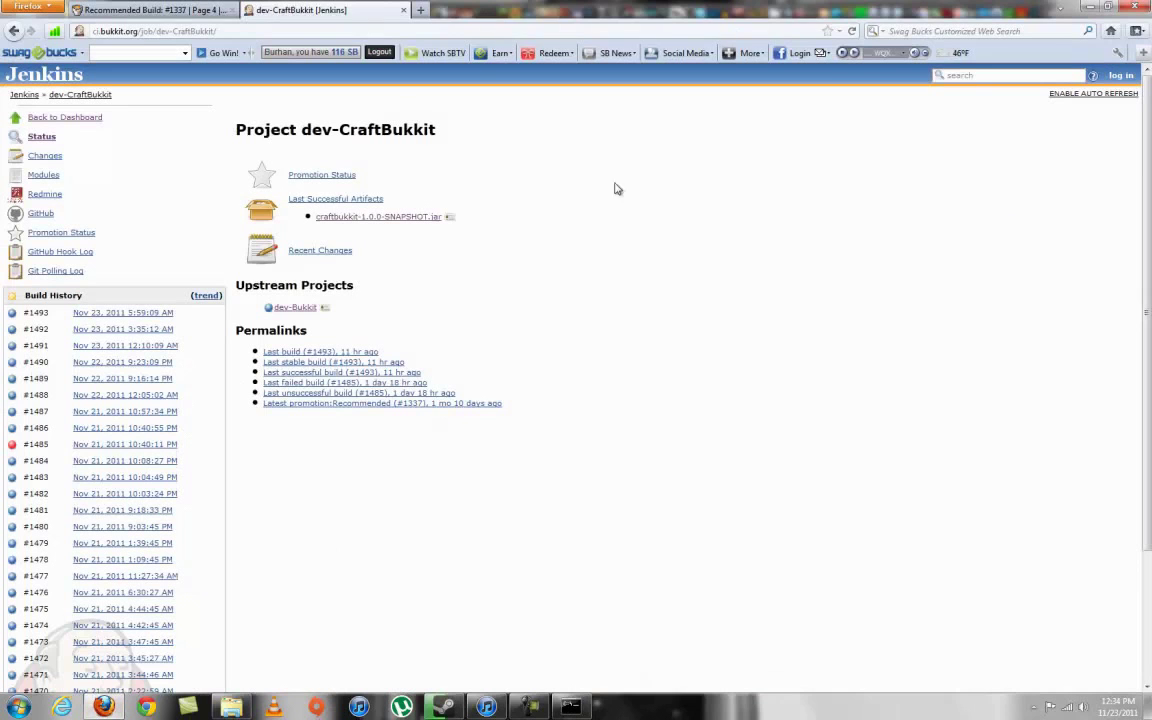
- Close the dev-CraftBukkit page and open the plugin list from the Bukkit forum site
click(404, 10)
middle_click(535, 265)
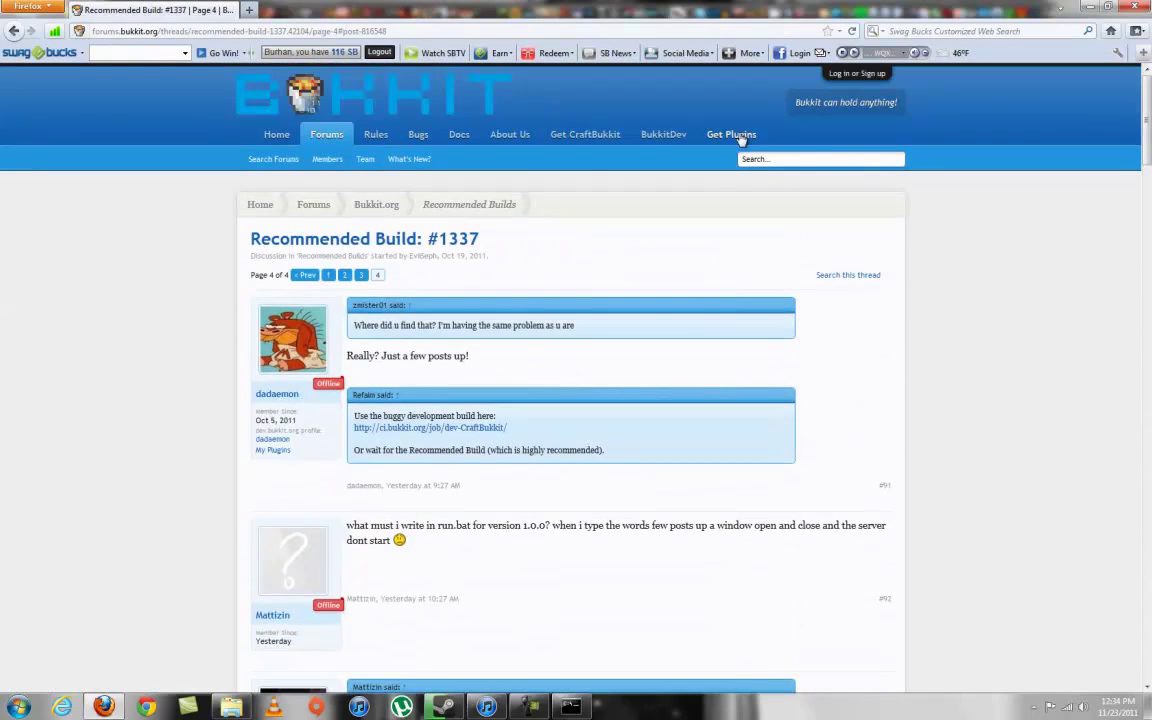
click(740, 138)
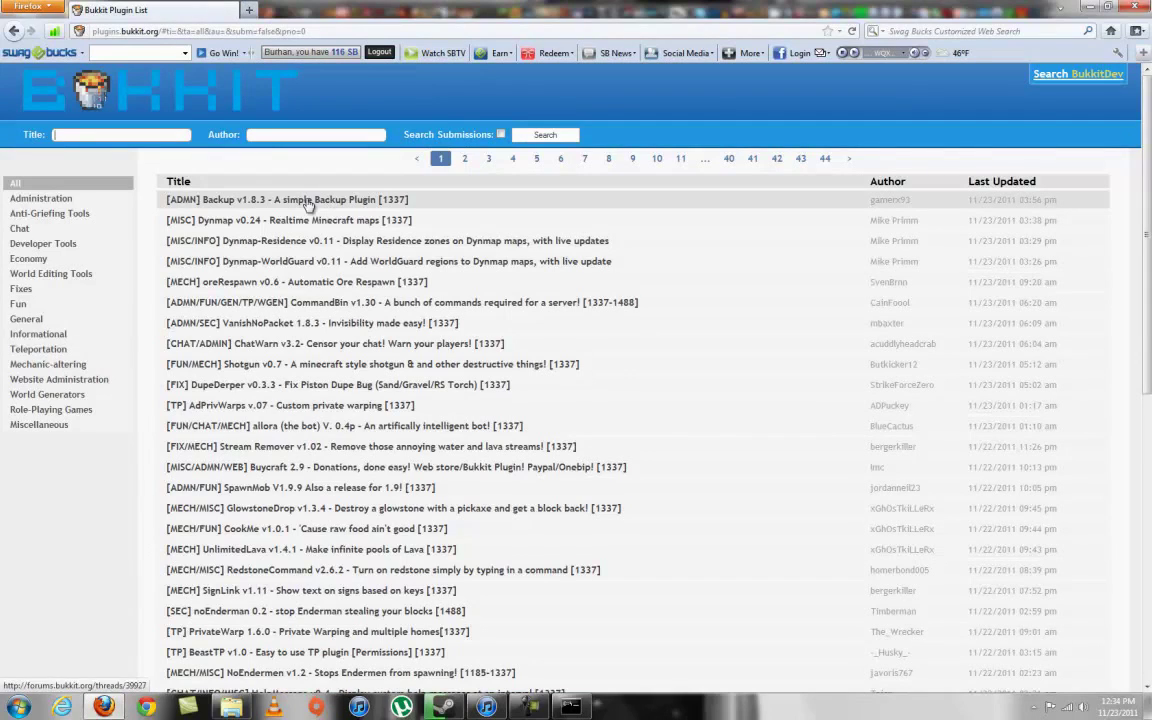
- Check the files generated in the 1.0.0servertest folder and the server's console output
click(1092, 7)
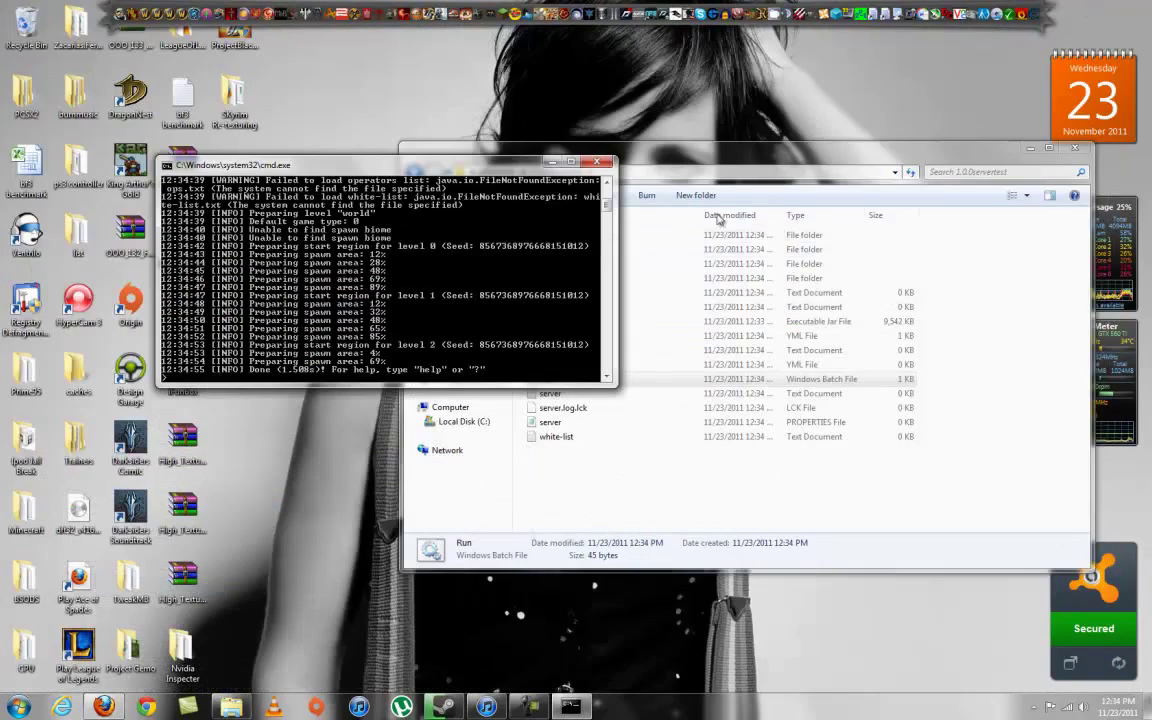
click(653, 484)
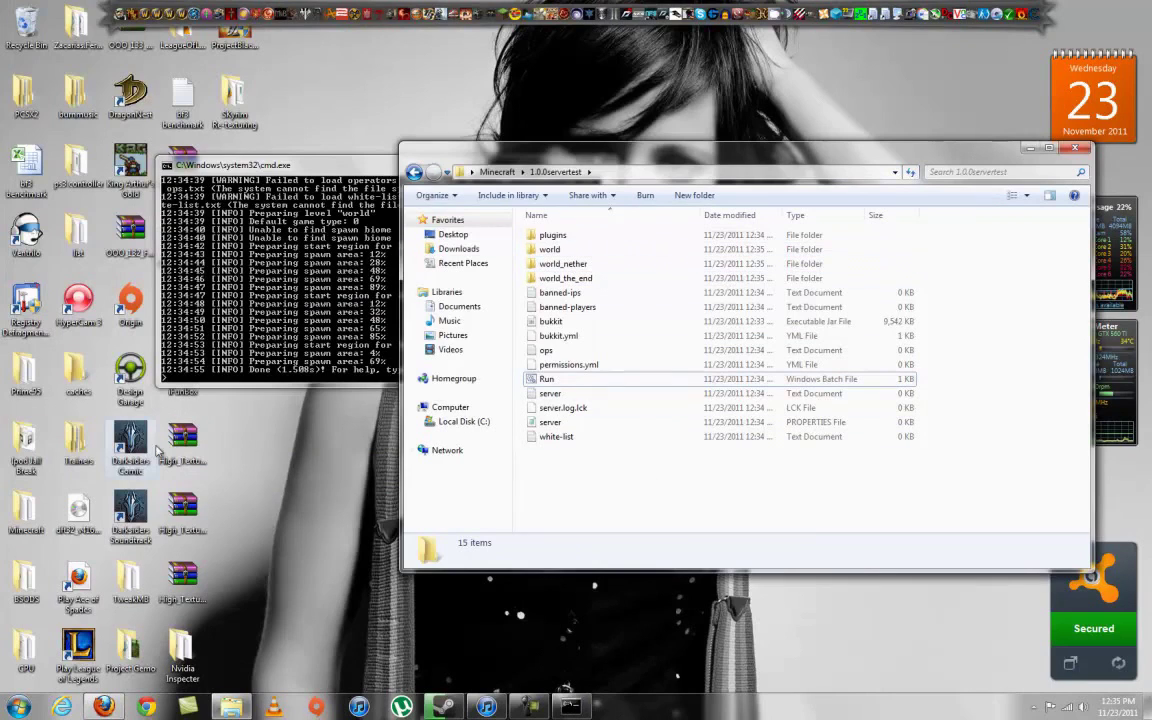
click(281, 329)
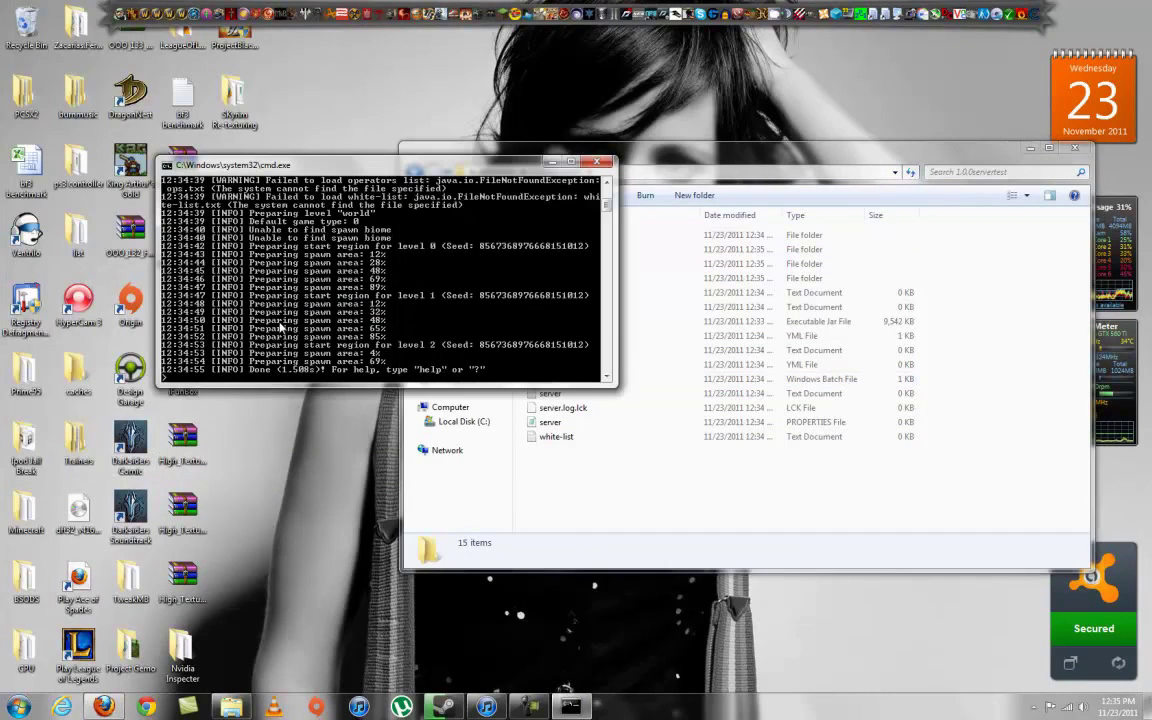
- Return to the Bukkit plugin list in the browser and search the plugin titles for 1.0.0
click(104, 707)
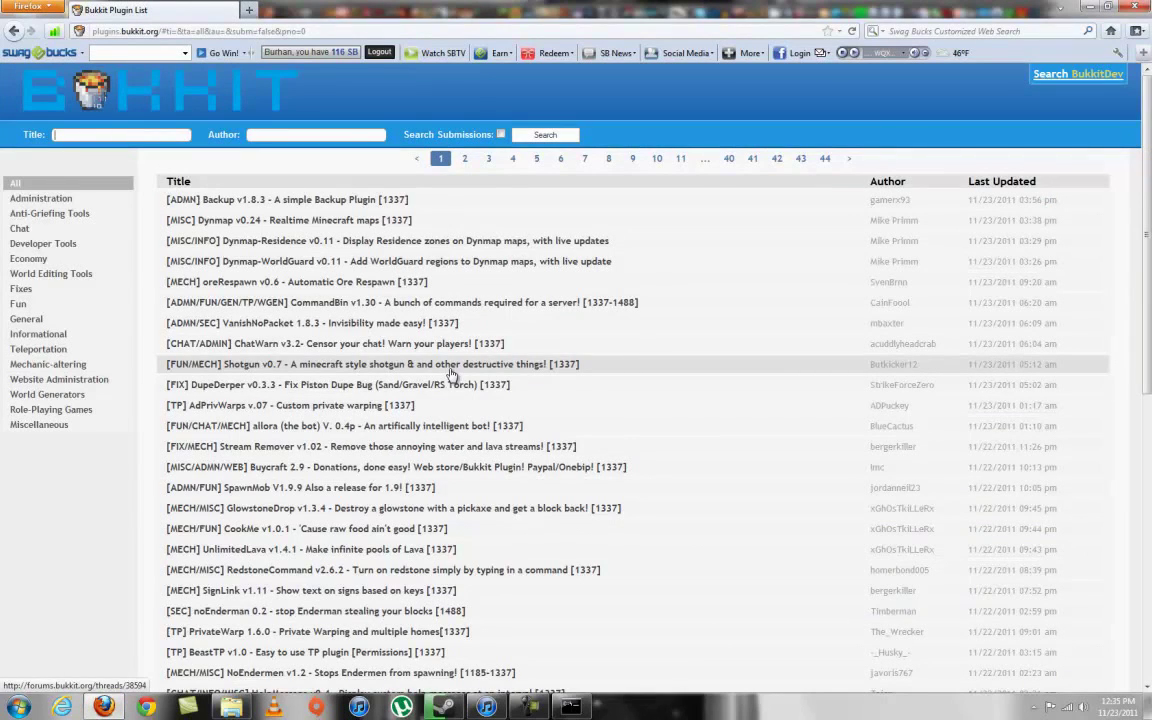
scroll(450, 372, down, 4)
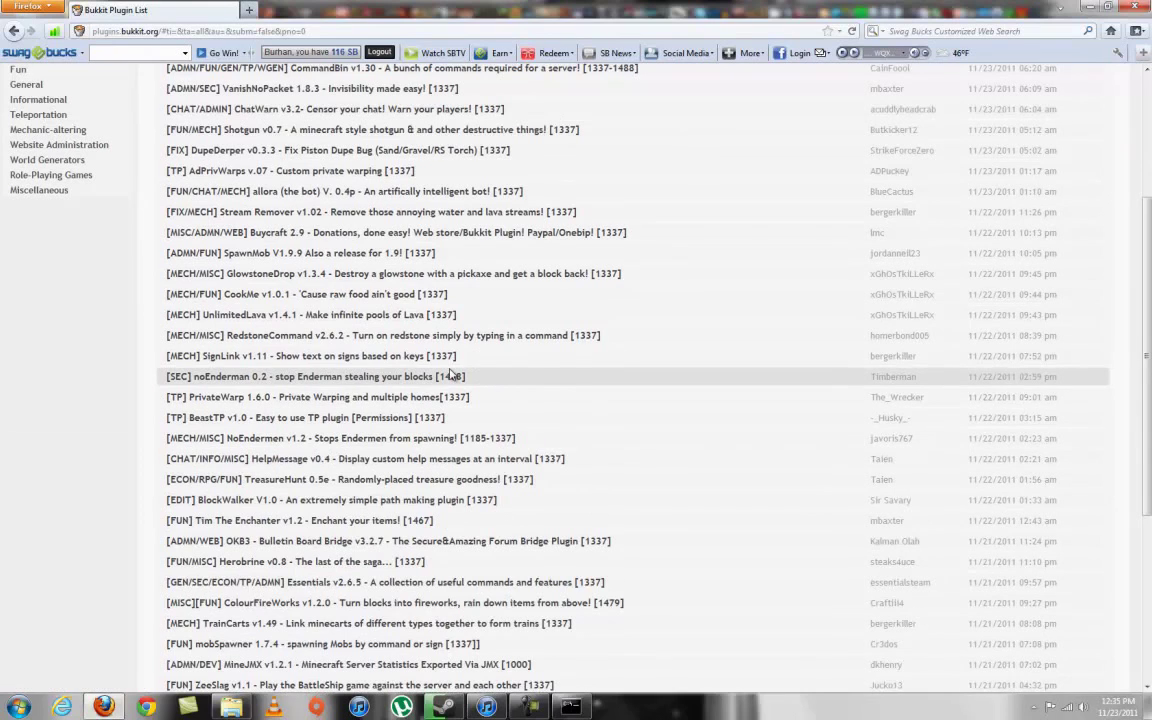
middle_click(96, 417)
middle_click(257, 111)
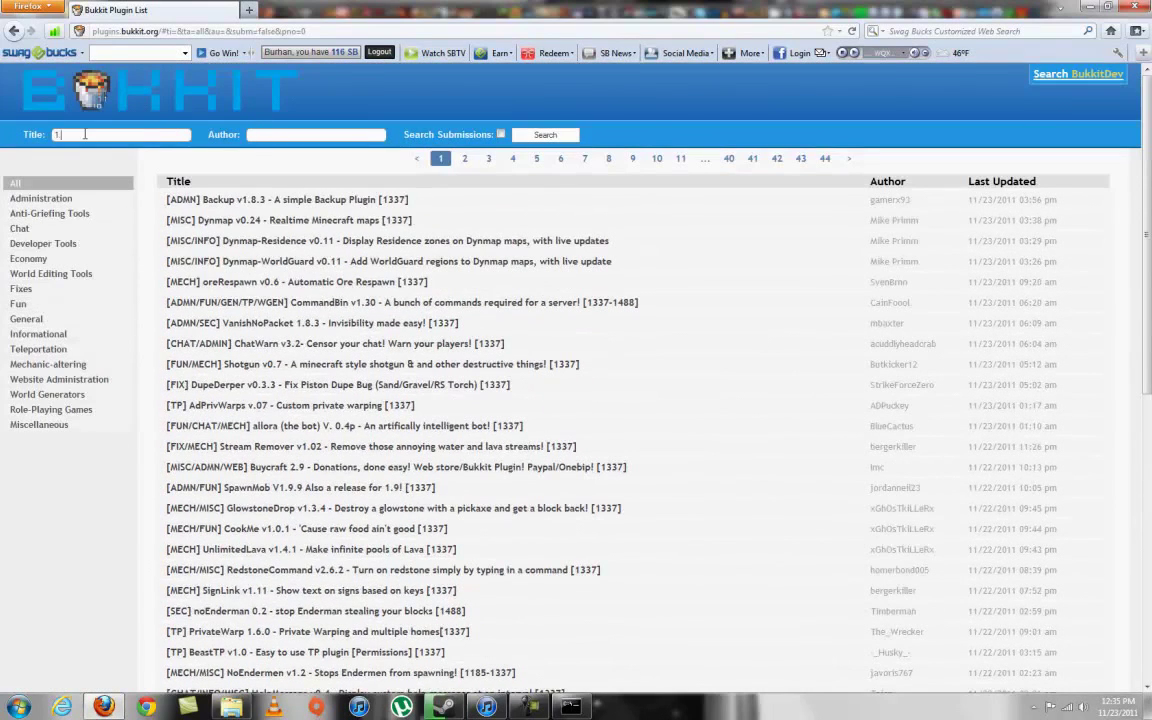
key(Return)
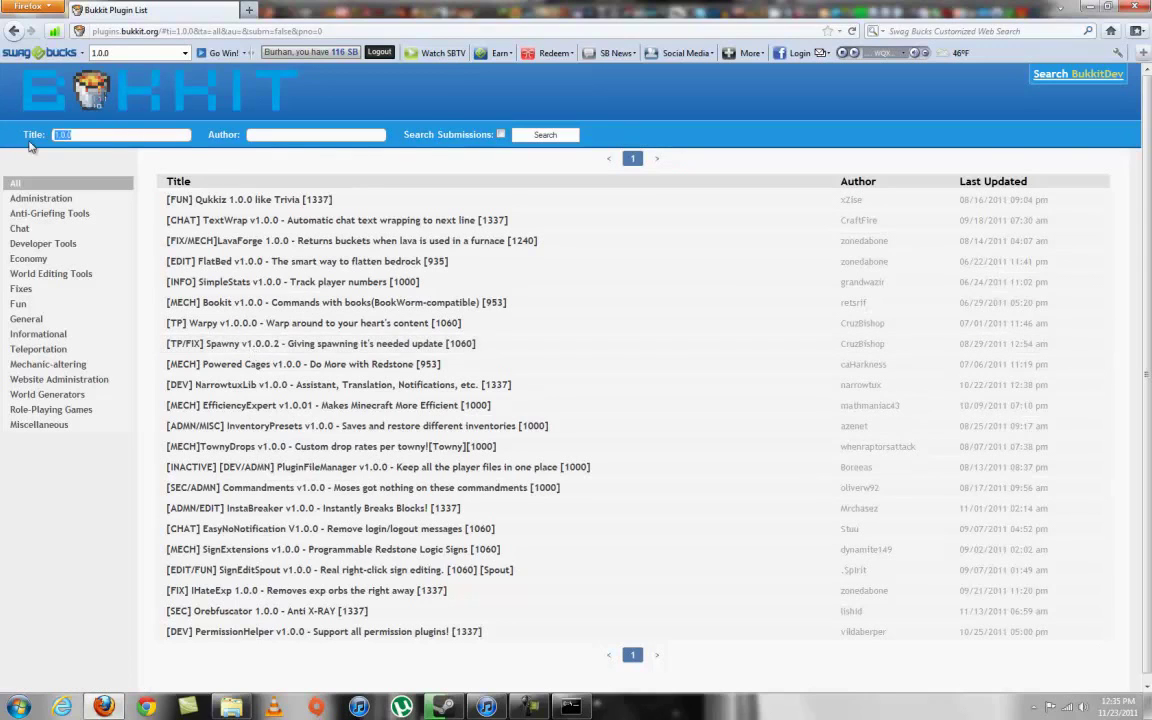
- Search the plugin titles for lock and open the Lockette v1.4.4 page in a new tab
text(lock)
key(Return)
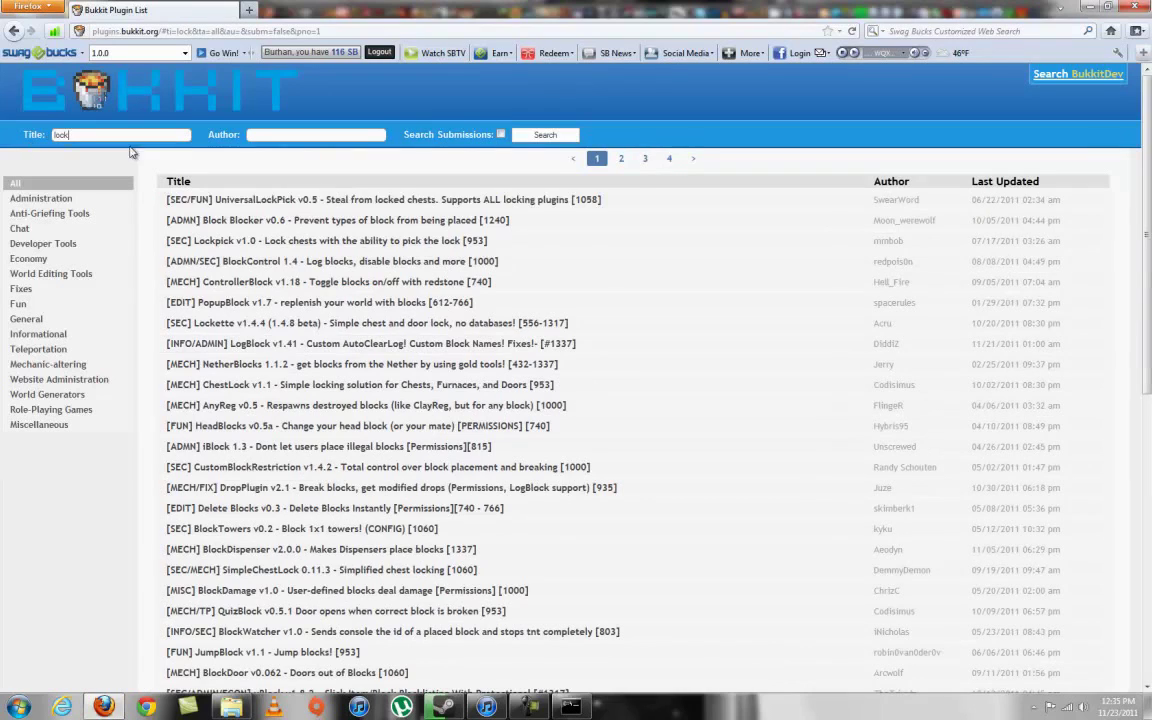
click(232, 224)
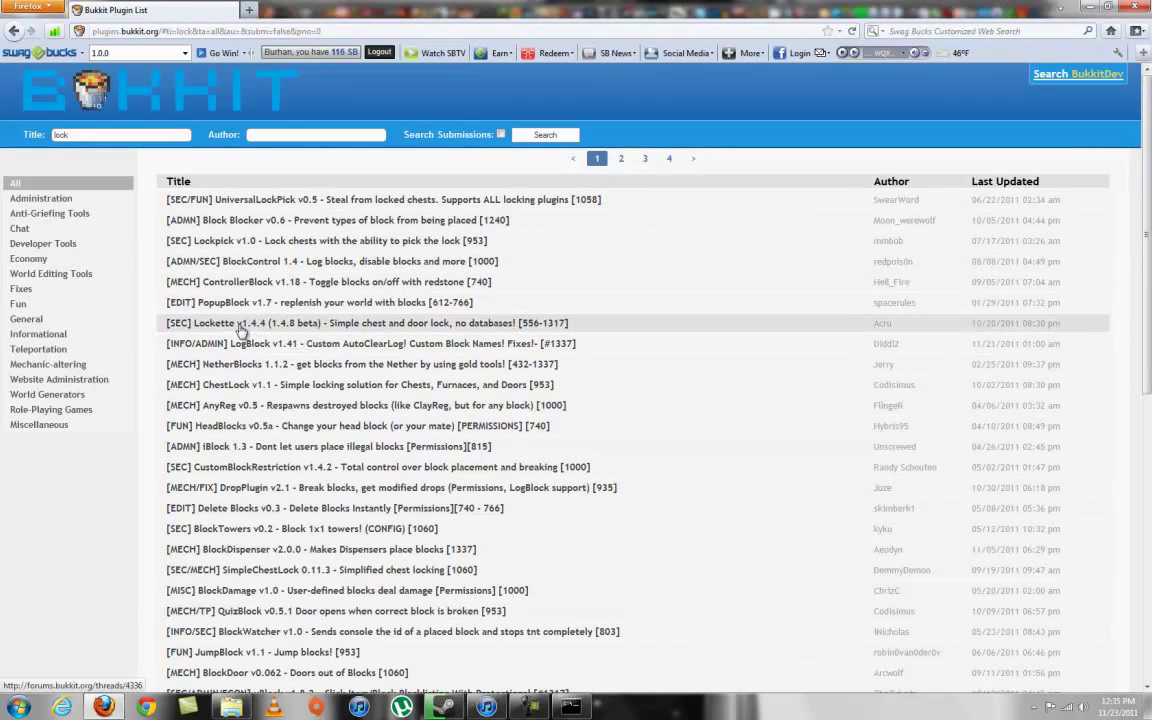
click(240, 325)
click(206, 18)
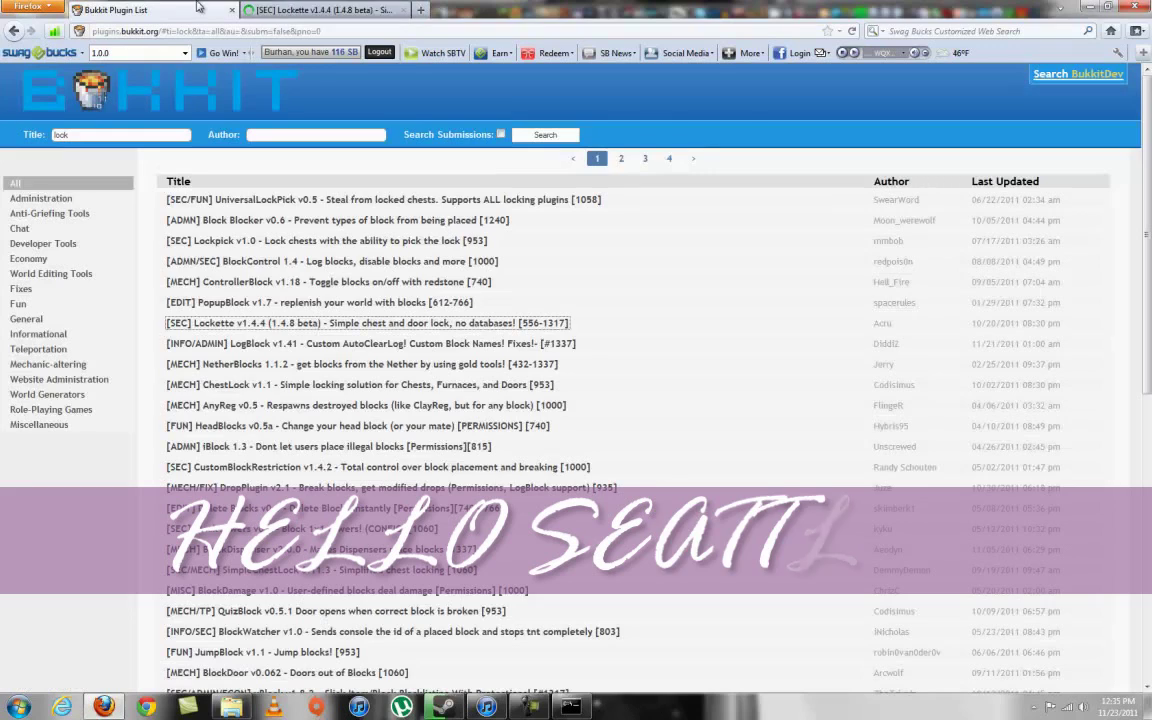
- Look through the Lockette plugin page, including its version notes, door instructions and feature list
click(352, 7)
scroll(566, 404, down, 8)
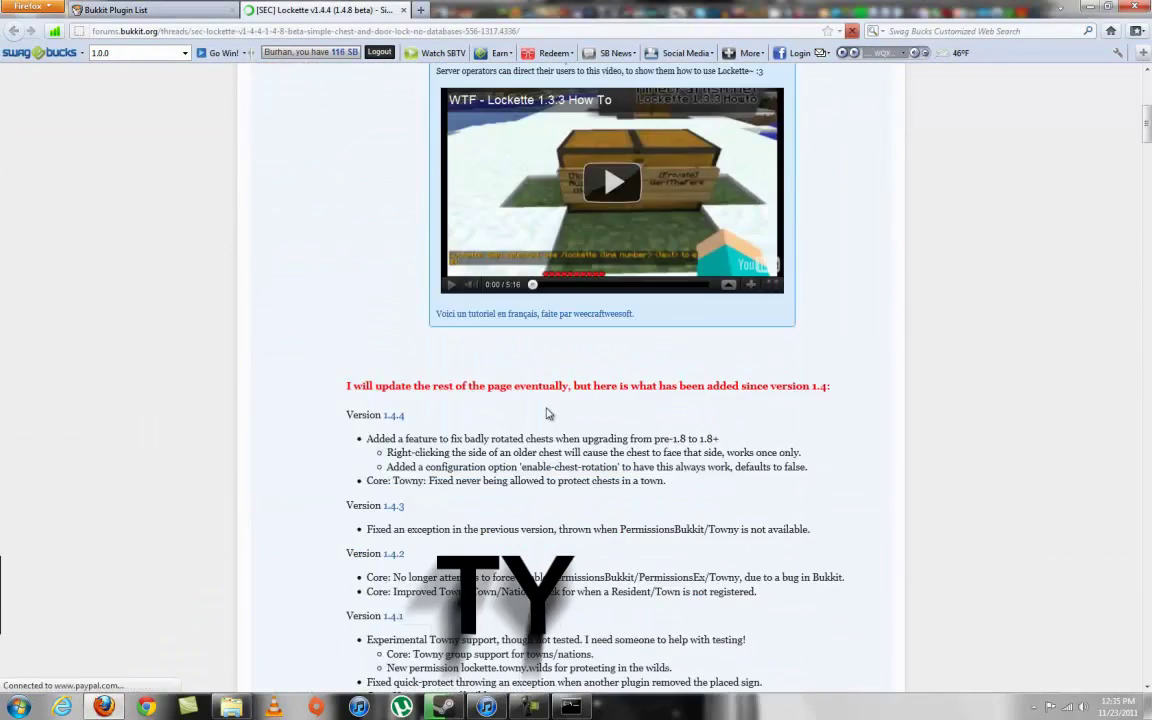
scroll(546, 414, up, 3)
scroll(278, 336, down, 8)
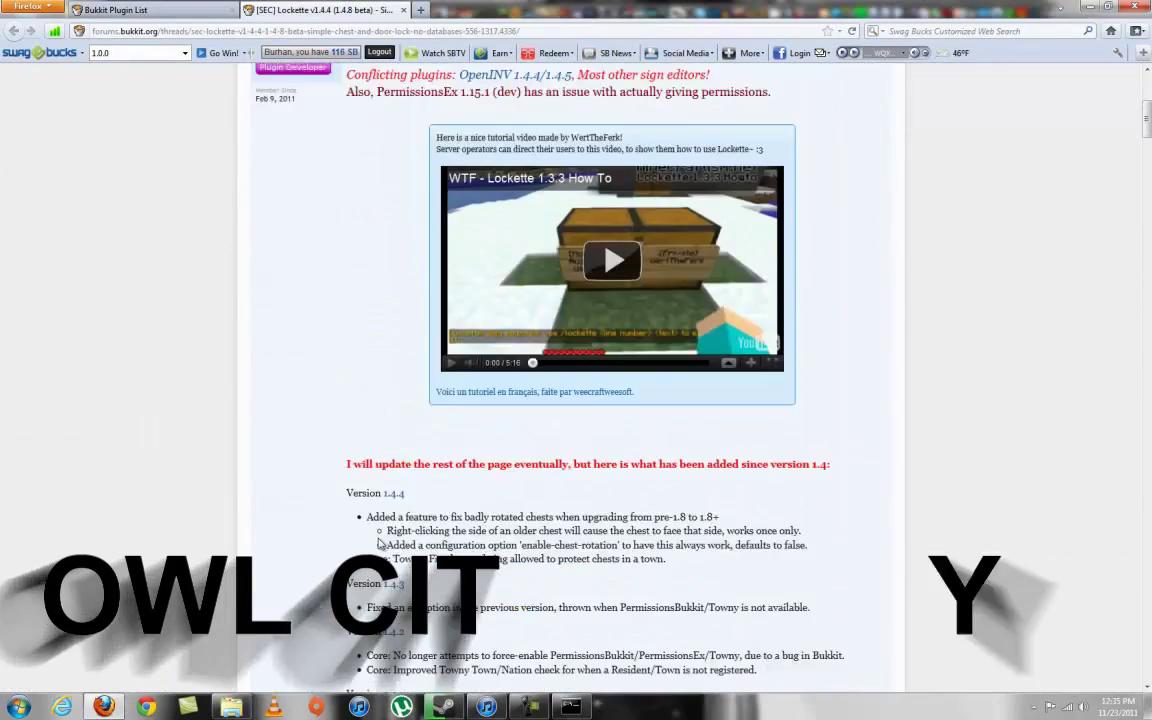
scroll(453, 435, down, 10)
scroll(452, 435, down, 9)
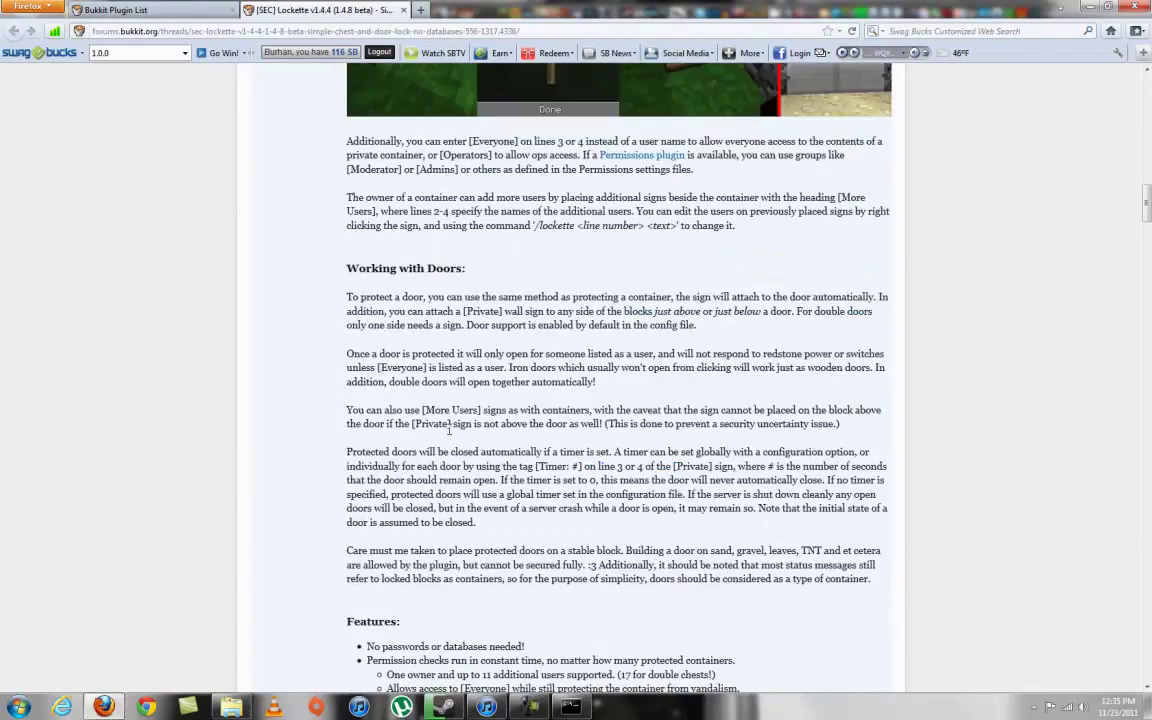
scroll(345, 483, down, 10)
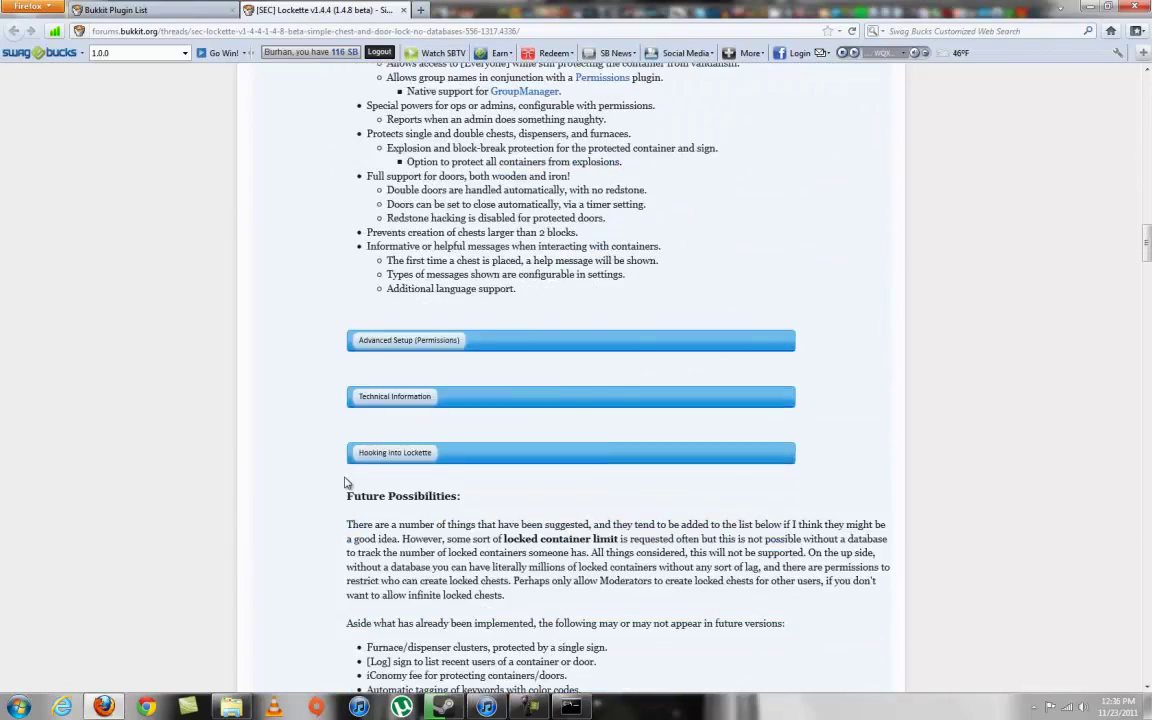
scroll(257, 378, up, 20)
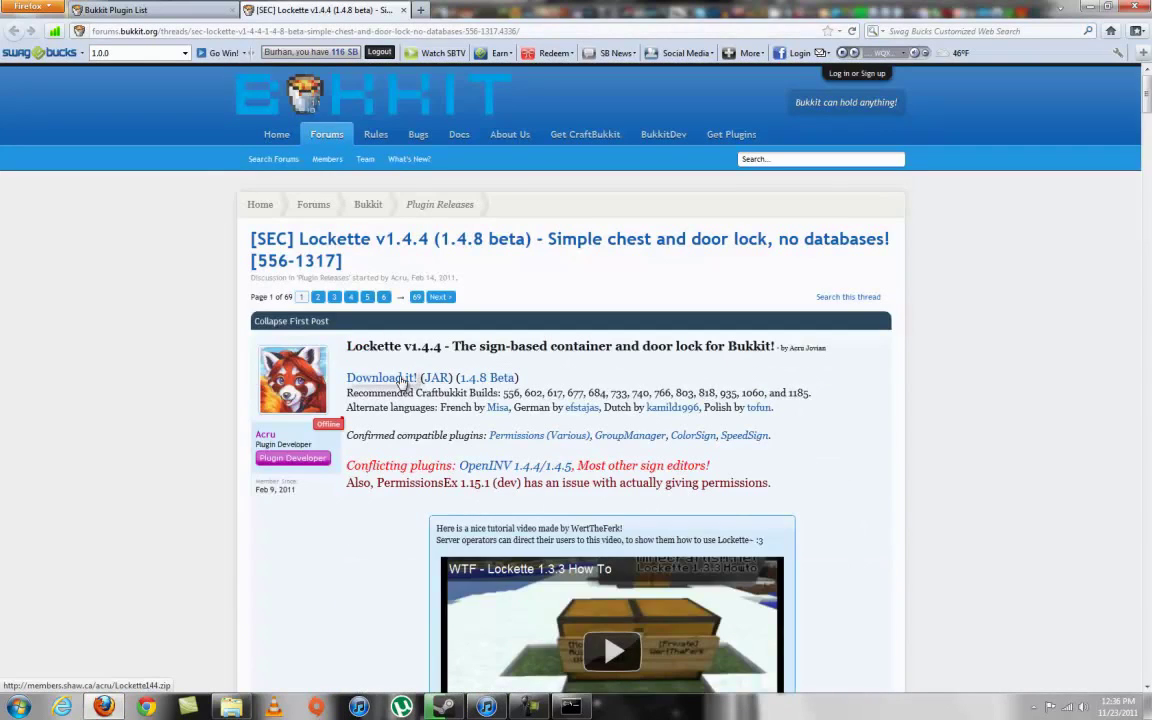
- Download Lockette144.zip, open it with WinRAR, and close the licence reminder and Downloads window
click(399, 380)
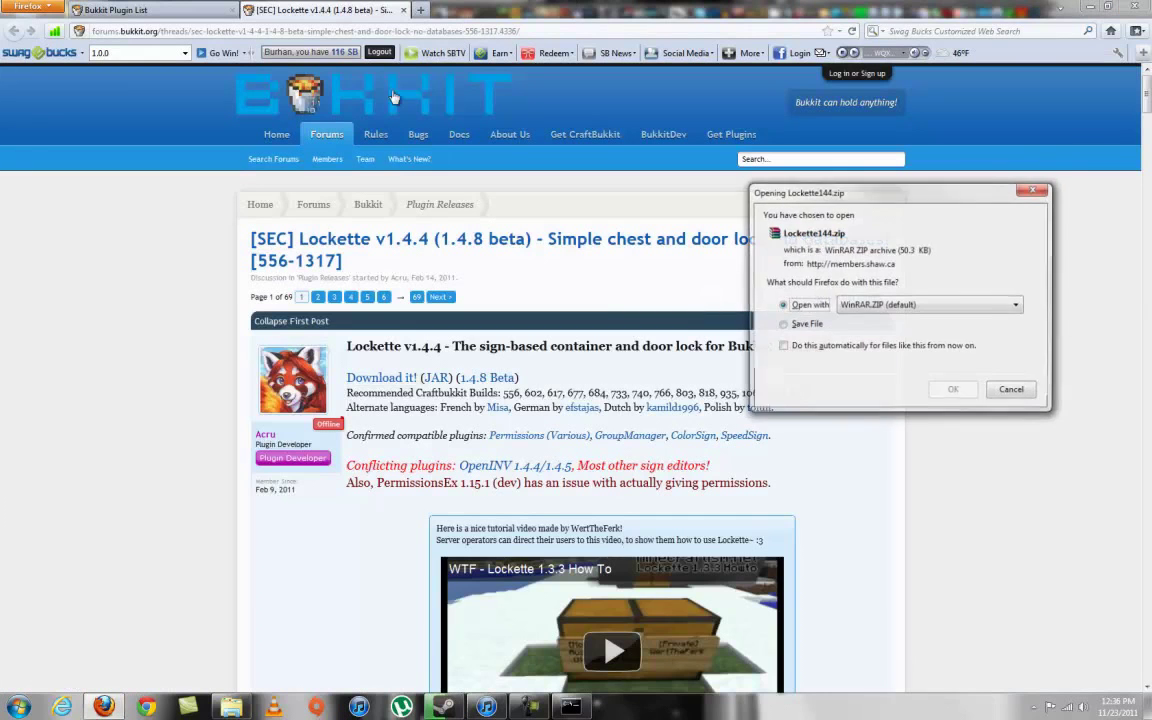
click(955, 391)
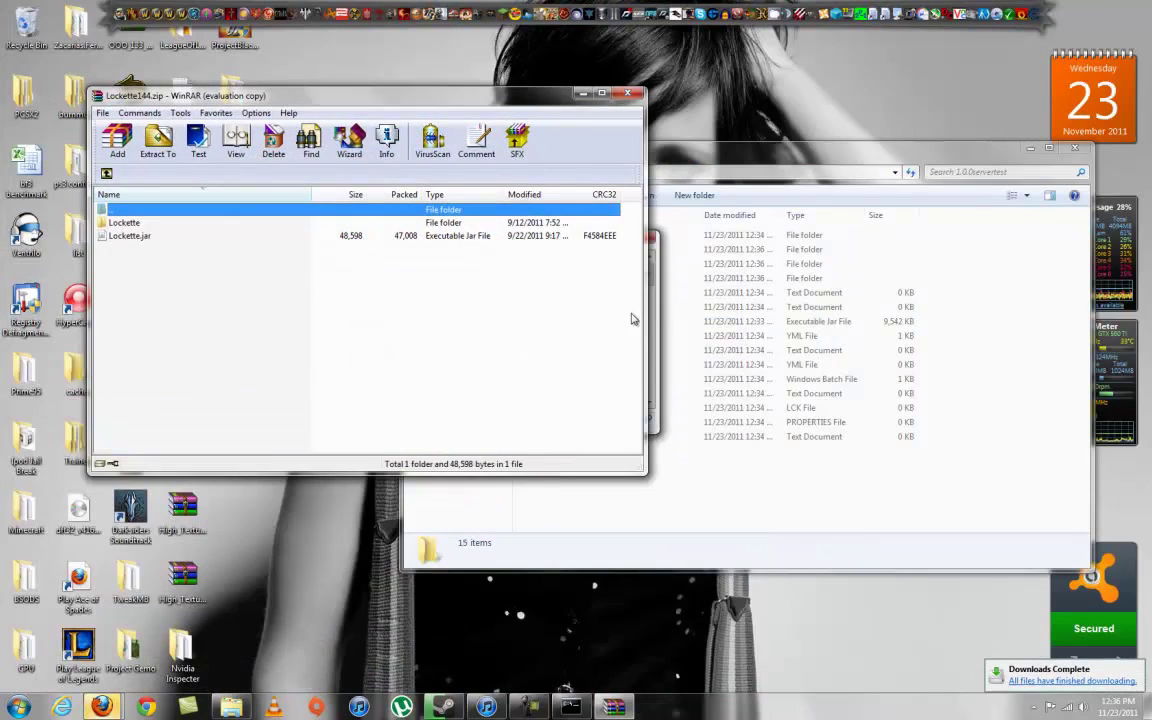
click(653, 330)
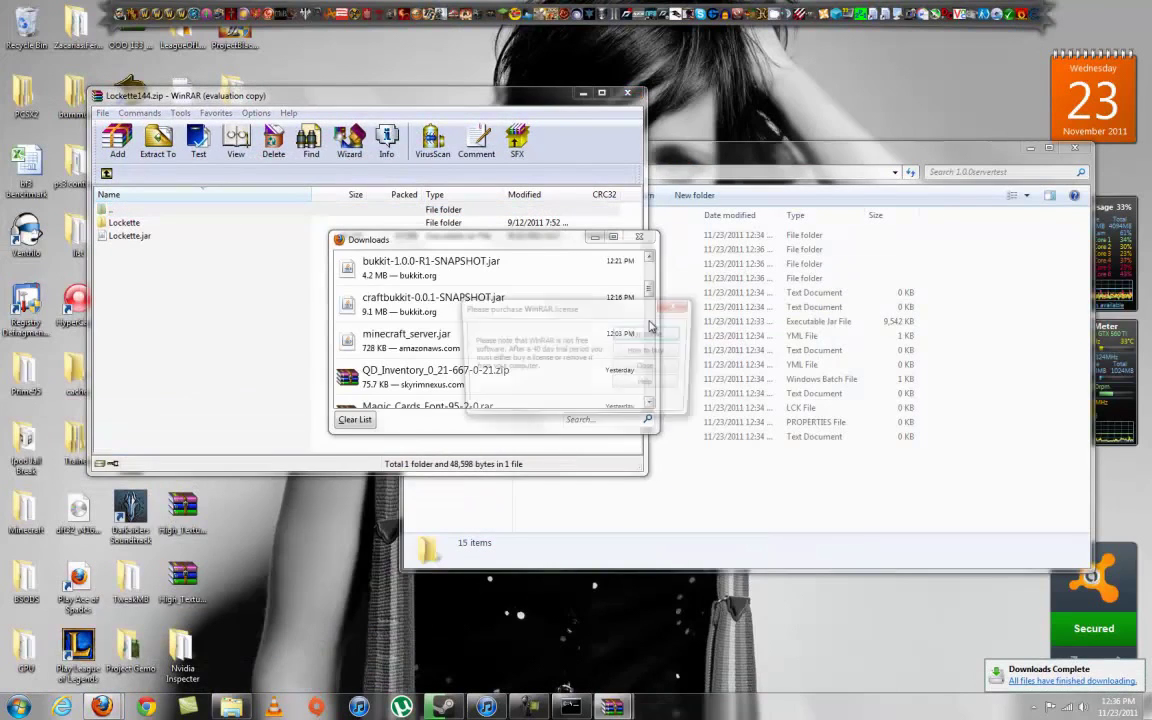
click(650, 366)
click(639, 237)
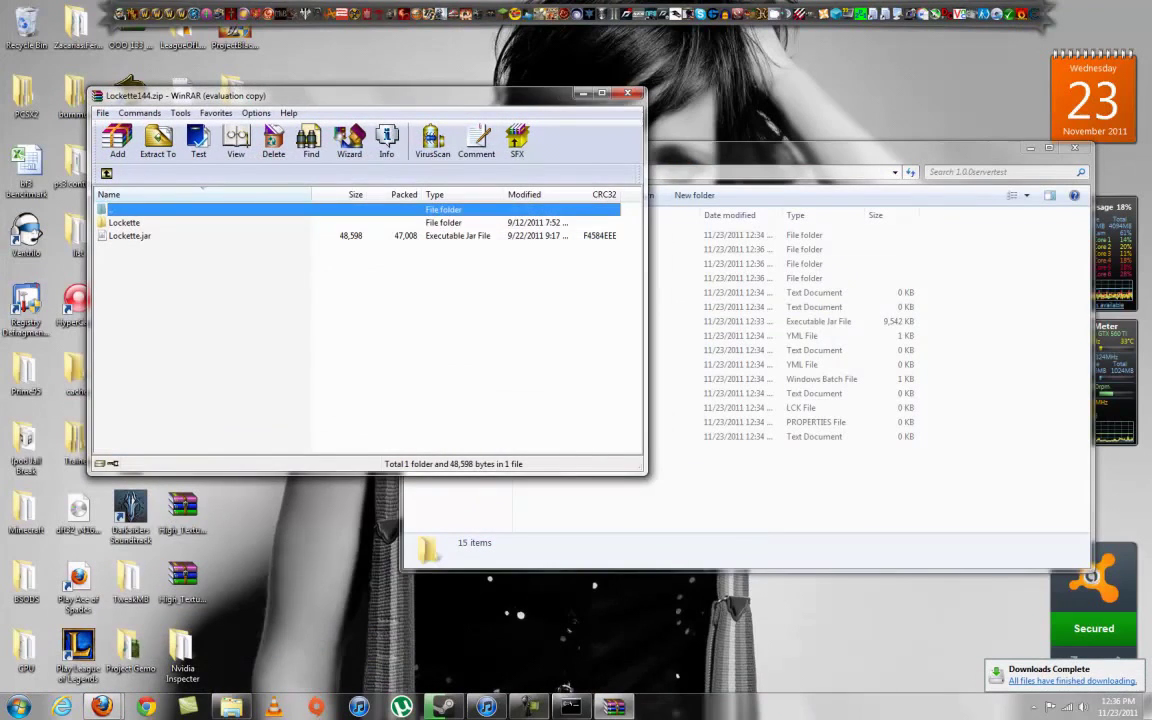
- Shut down the running server by issuing the stop command in its console
click(566, 707)
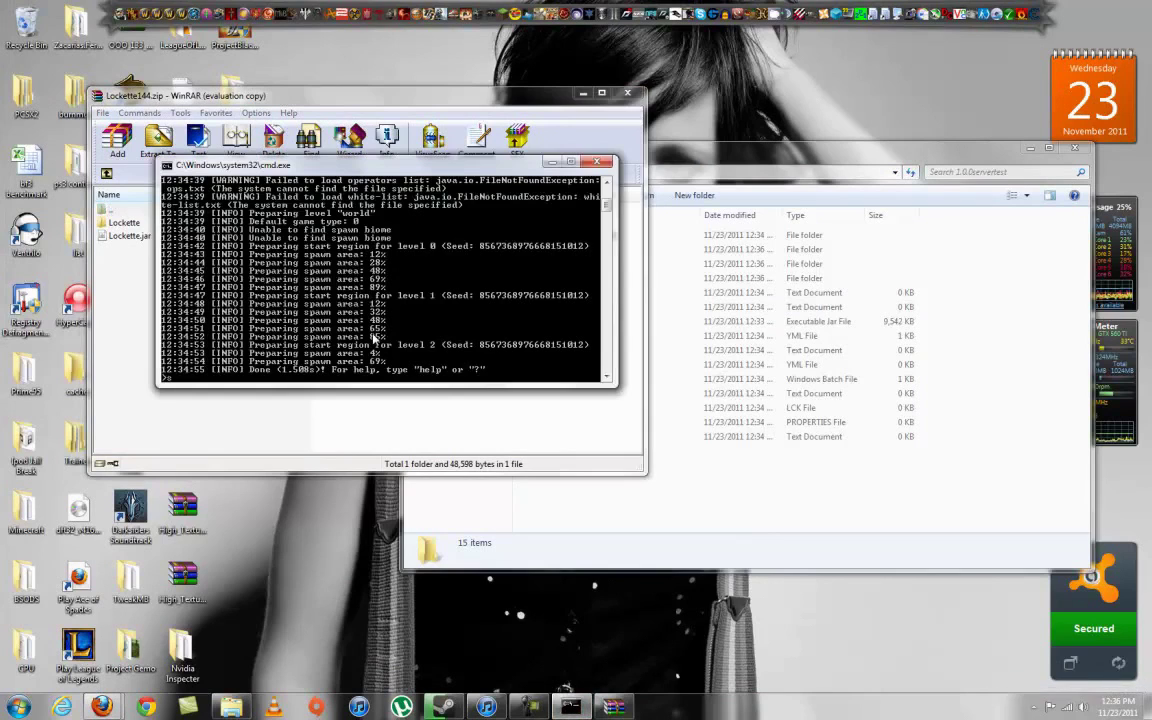
text(stop)
key(Return)
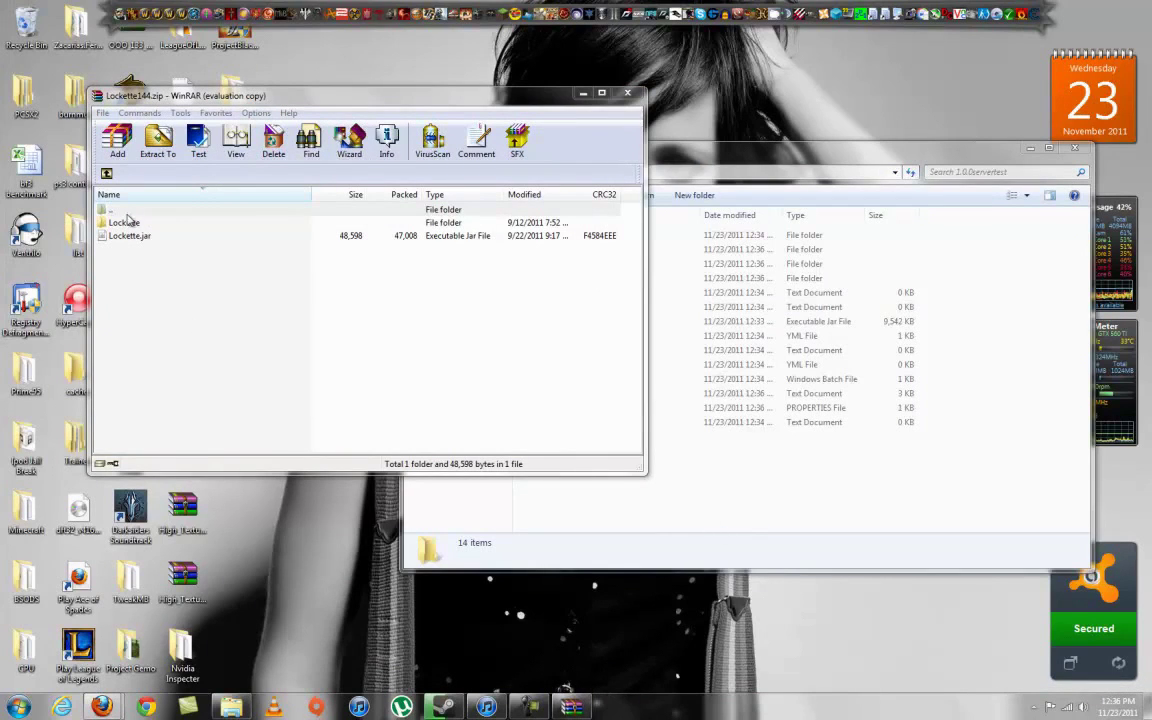
- Extract the Lockette folder and Lockette.jar into the server's plugins folder and close the archive
drag(172, 288, 118, 215)
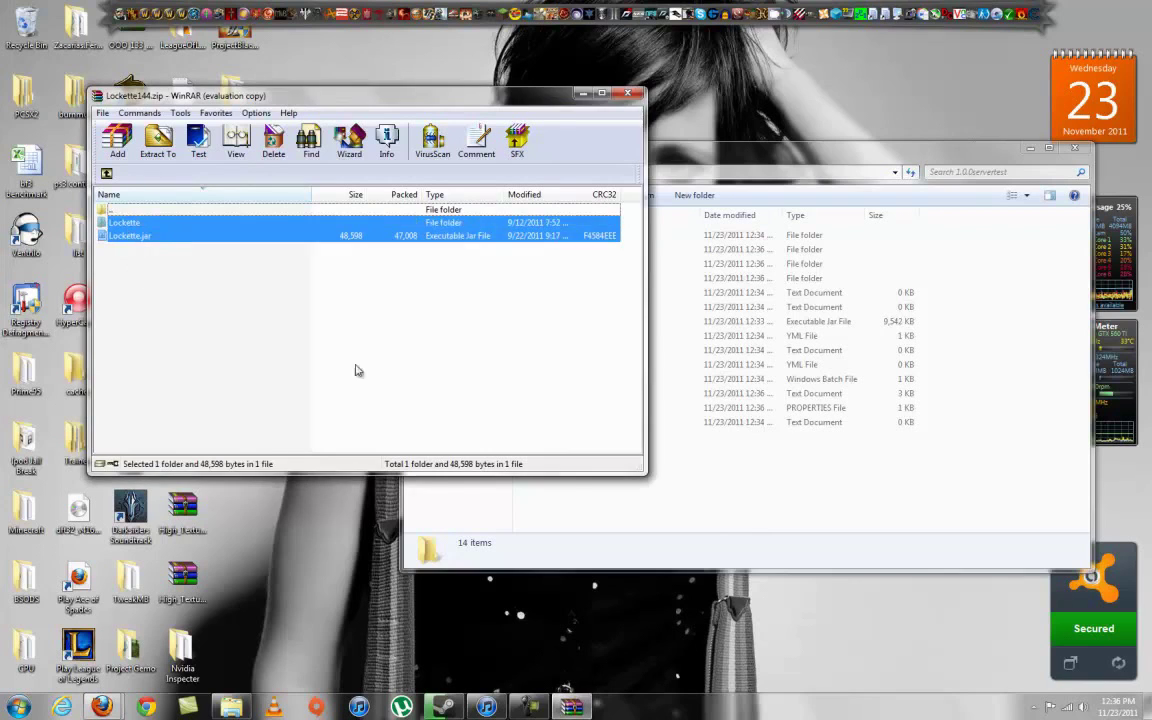
click(727, 462)
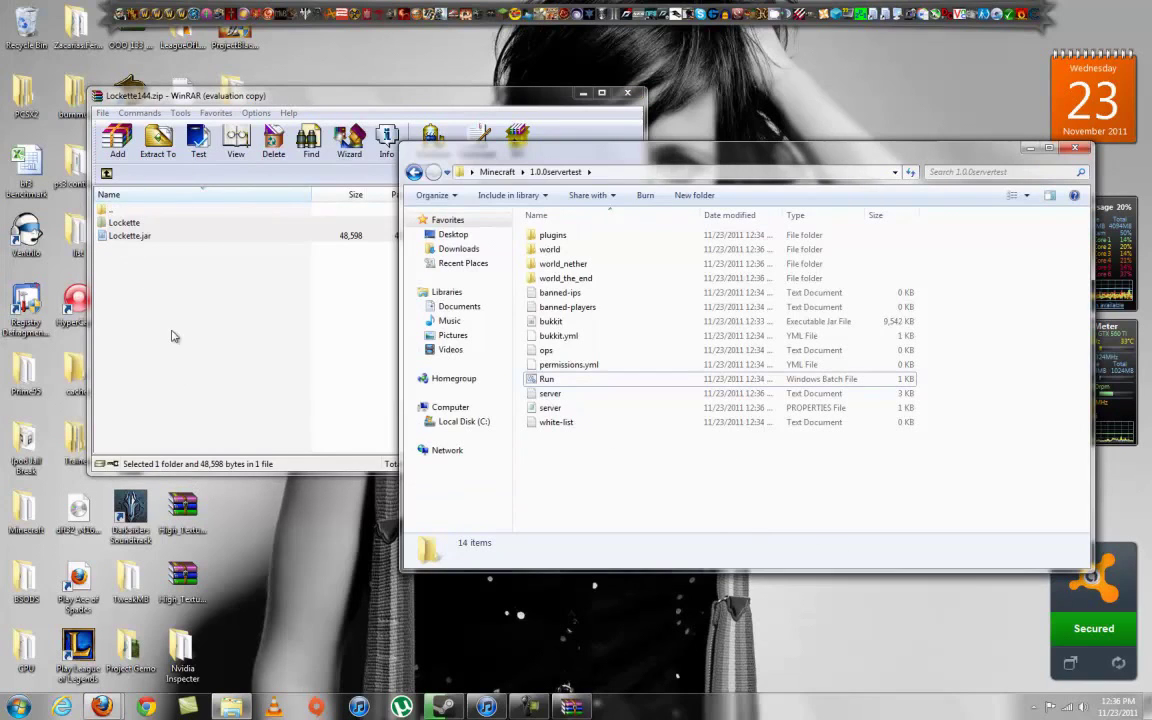
double_click(553, 236)
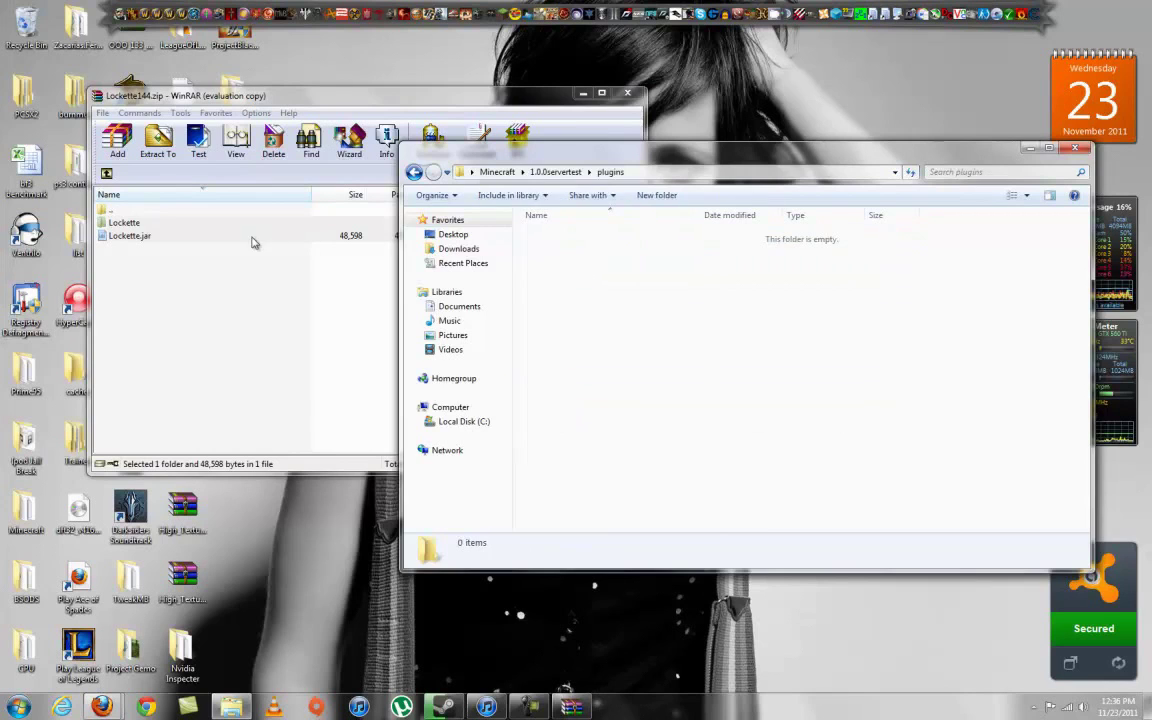
drag(252, 242, 800, 375)
click(633, 92)
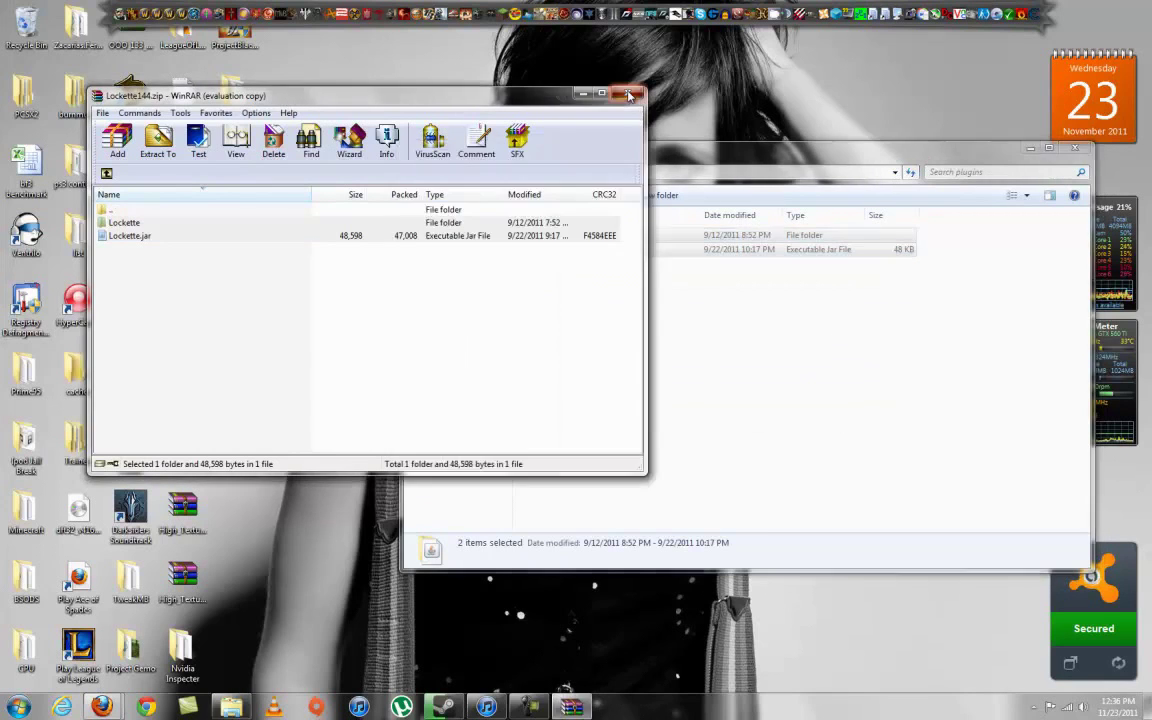
- Add the player's username to the ops file in the 1.0.0servertest folder and start the server with the Run batch file
click(413, 173)
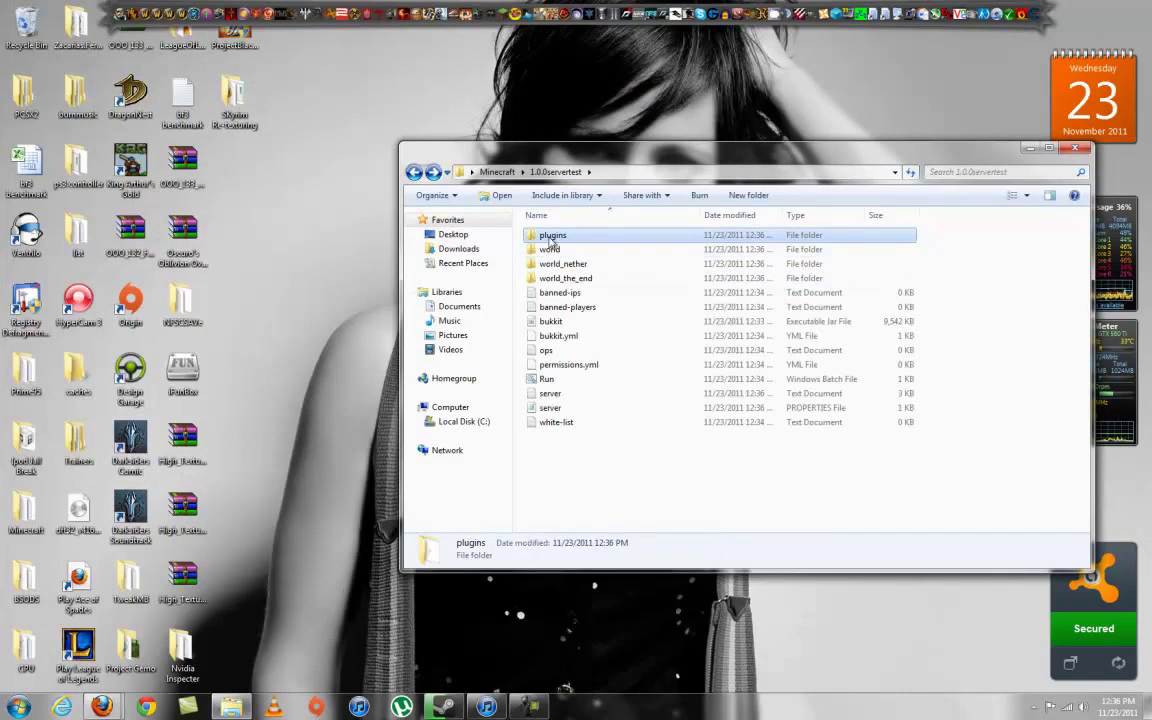
double_click(546, 350)
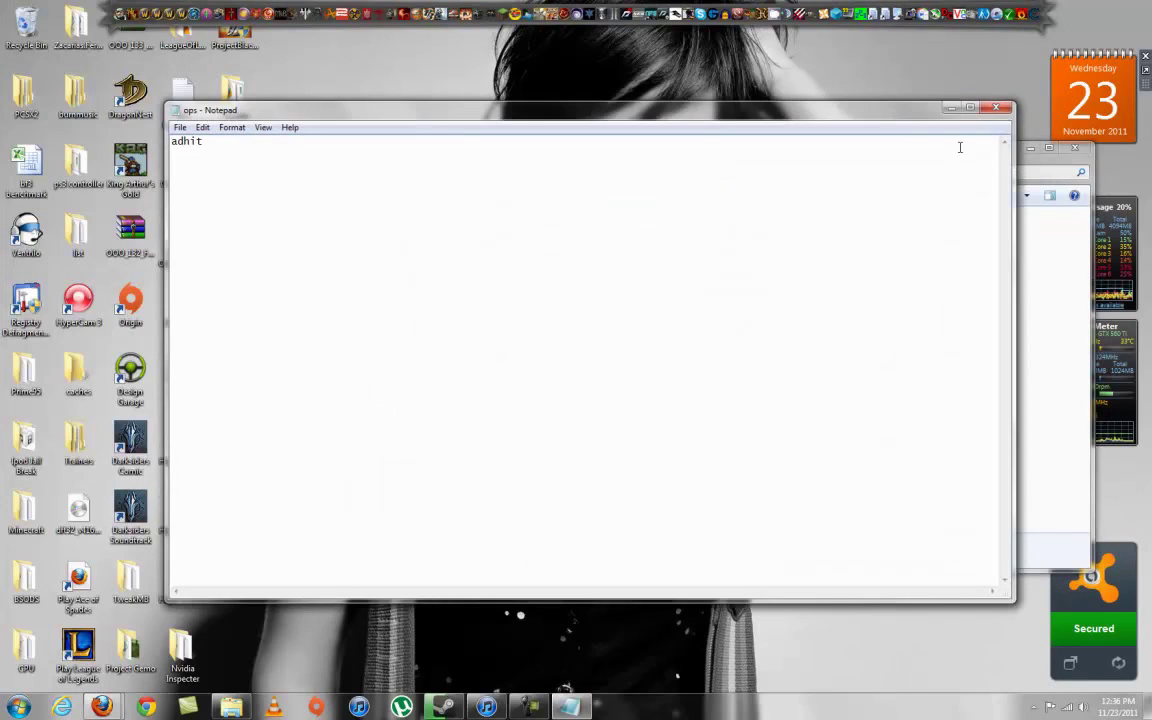
click(996, 107)
click(554, 366)
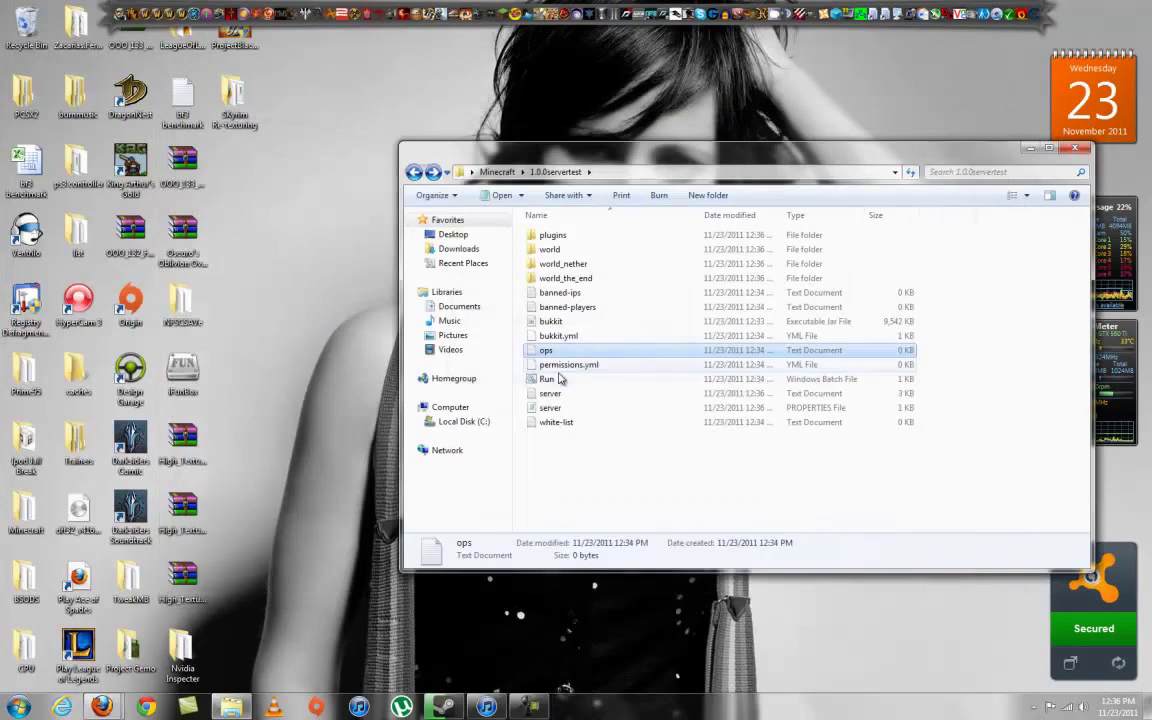
double_click(559, 379)
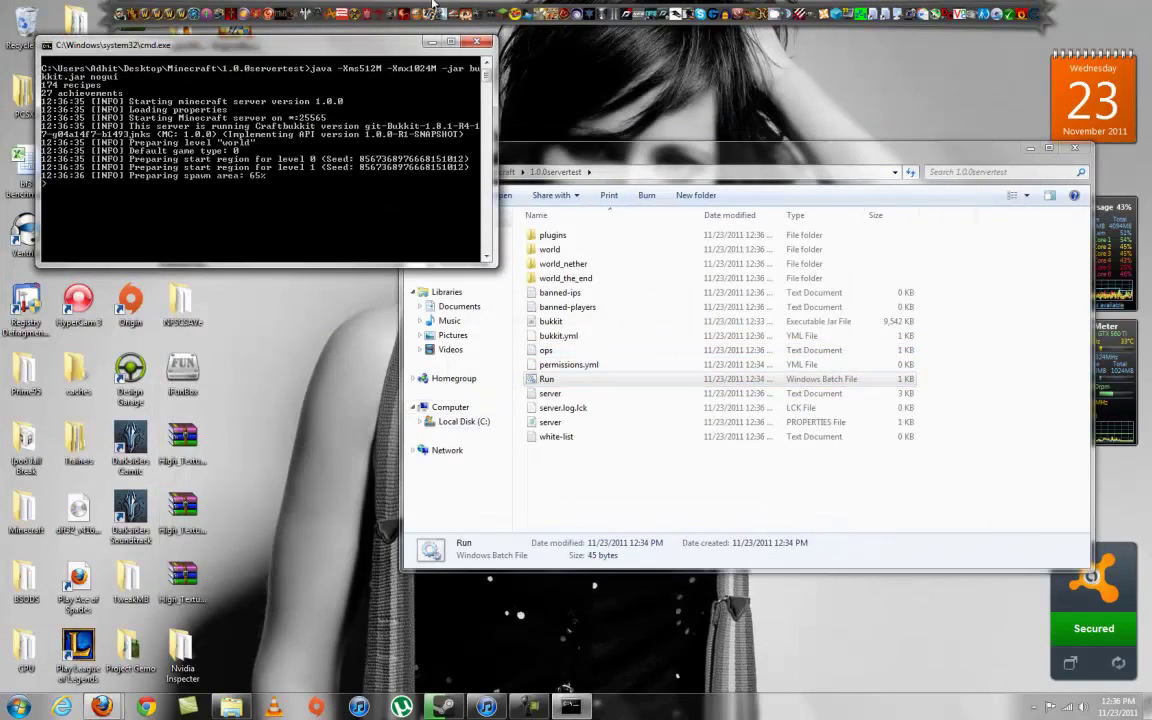
- Launch Minecraft, log in with the remembered account and join the player's own server from the multiplayer list
click(506, 35)
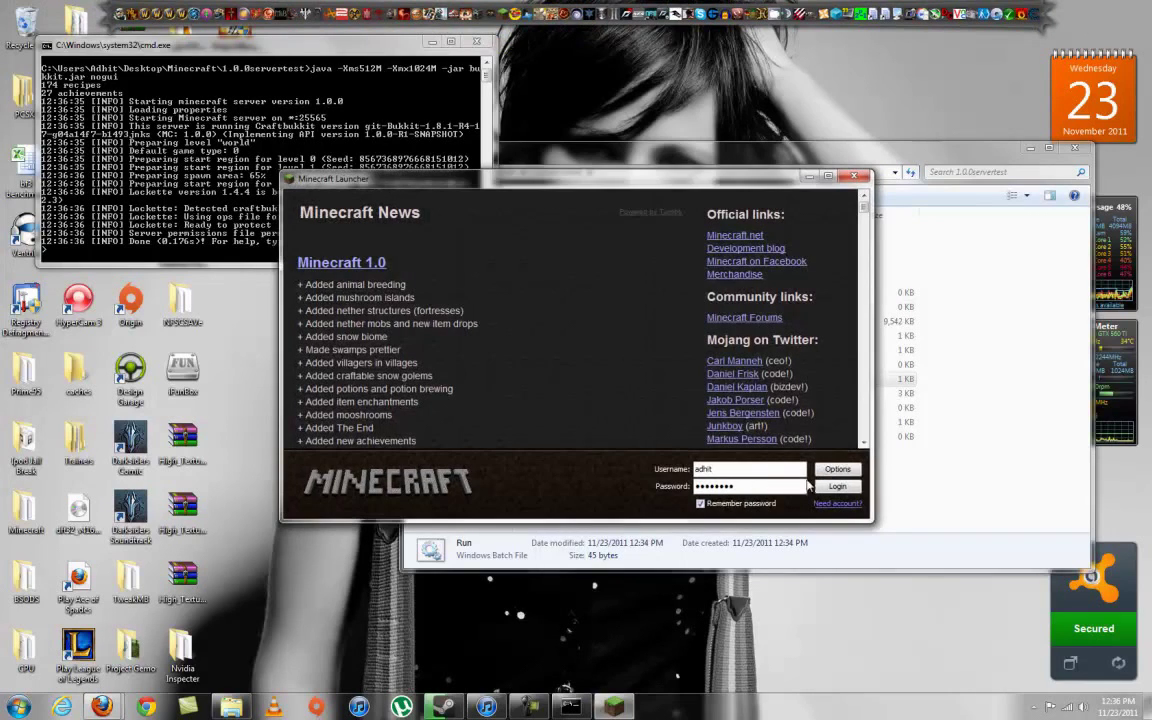
click(836, 486)
click(183, 208)
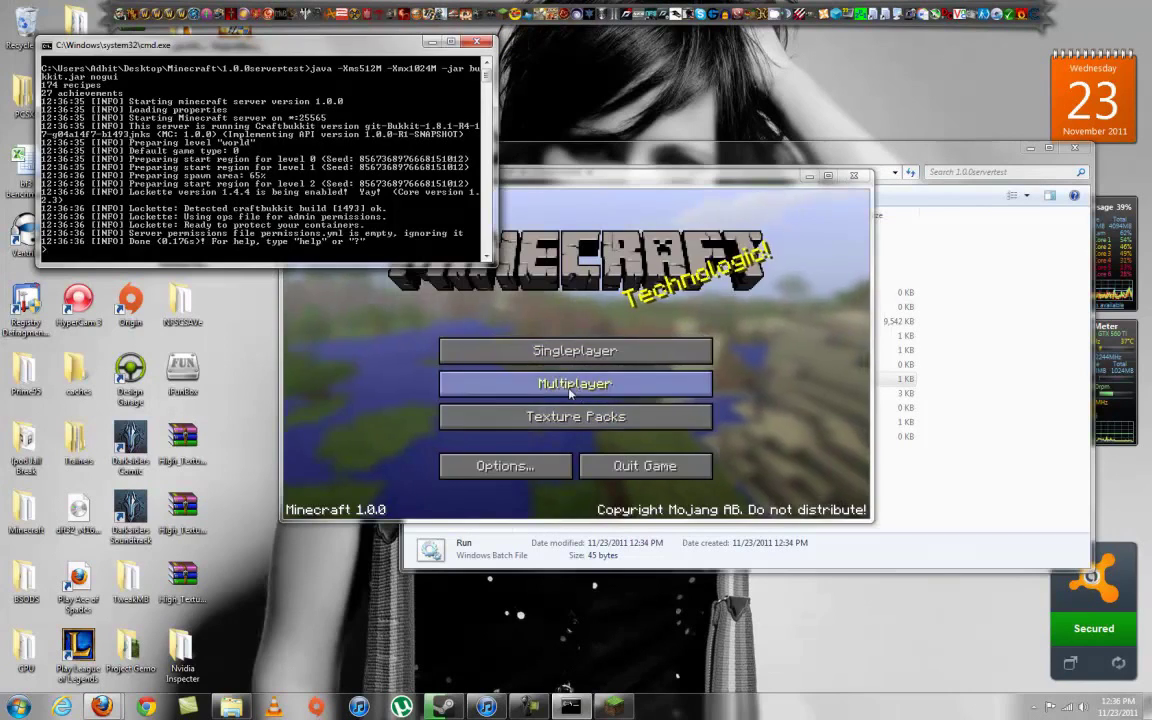
click(512, 363)
scroll(511, 363, down, 5)
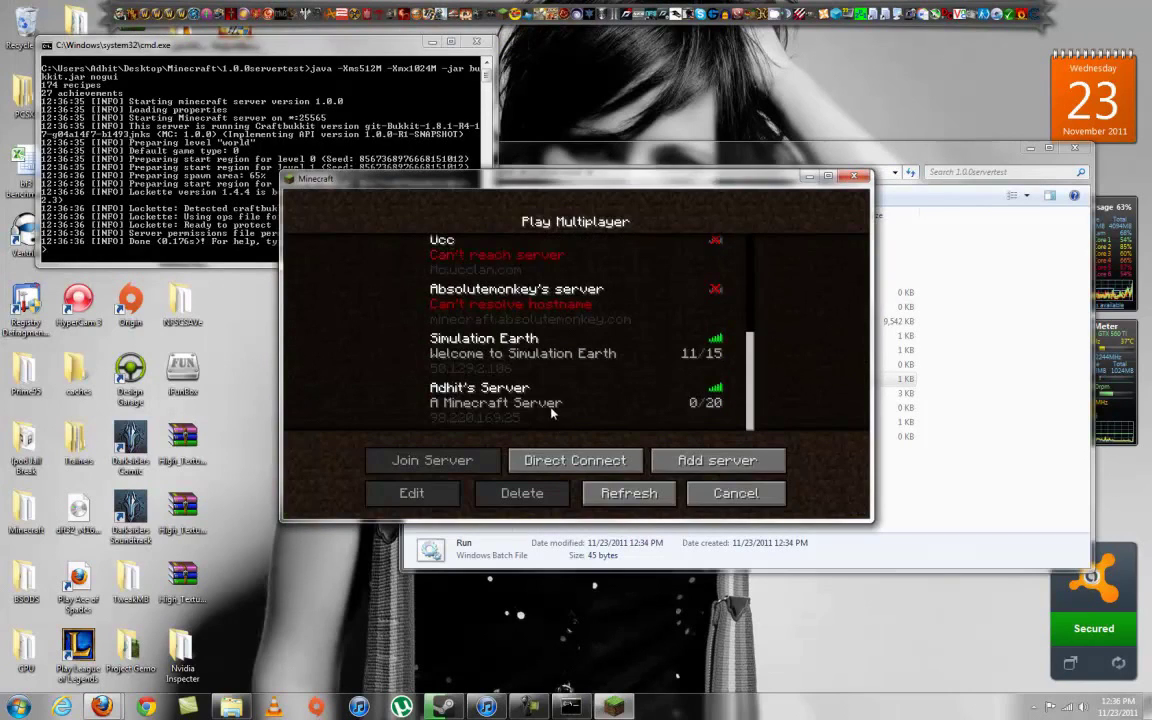
double_click(551, 405)
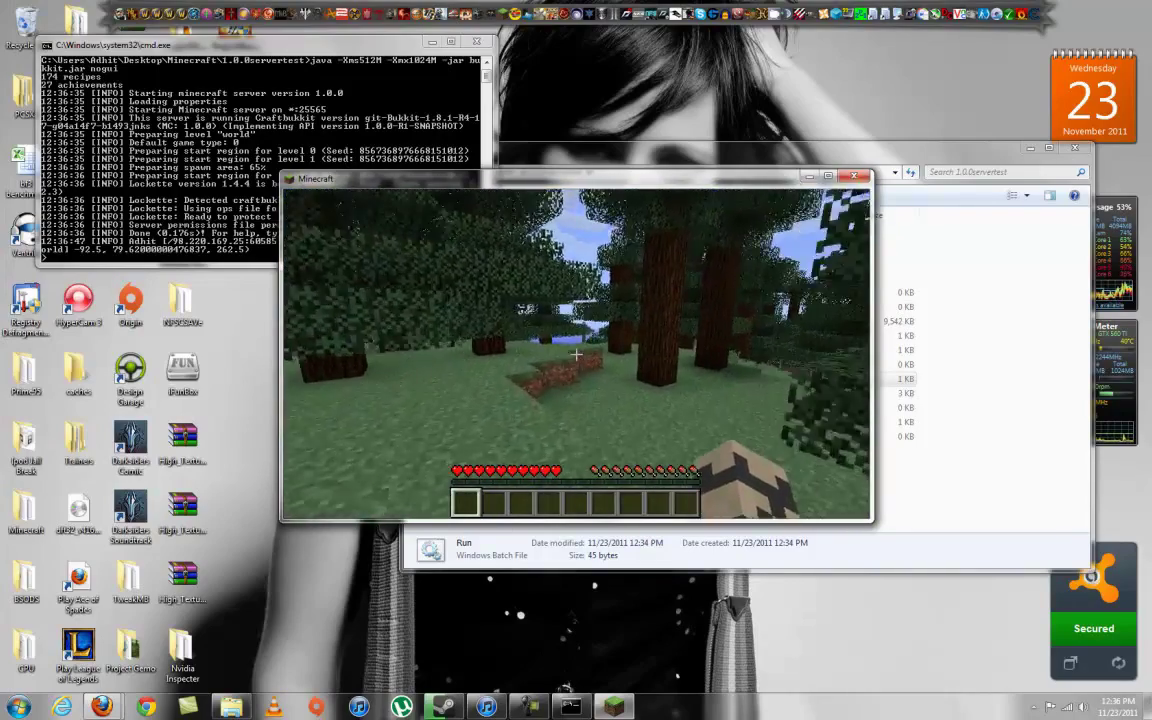
- Walk around the forest spawn area and check the player's inventory
key(w)
key(w)
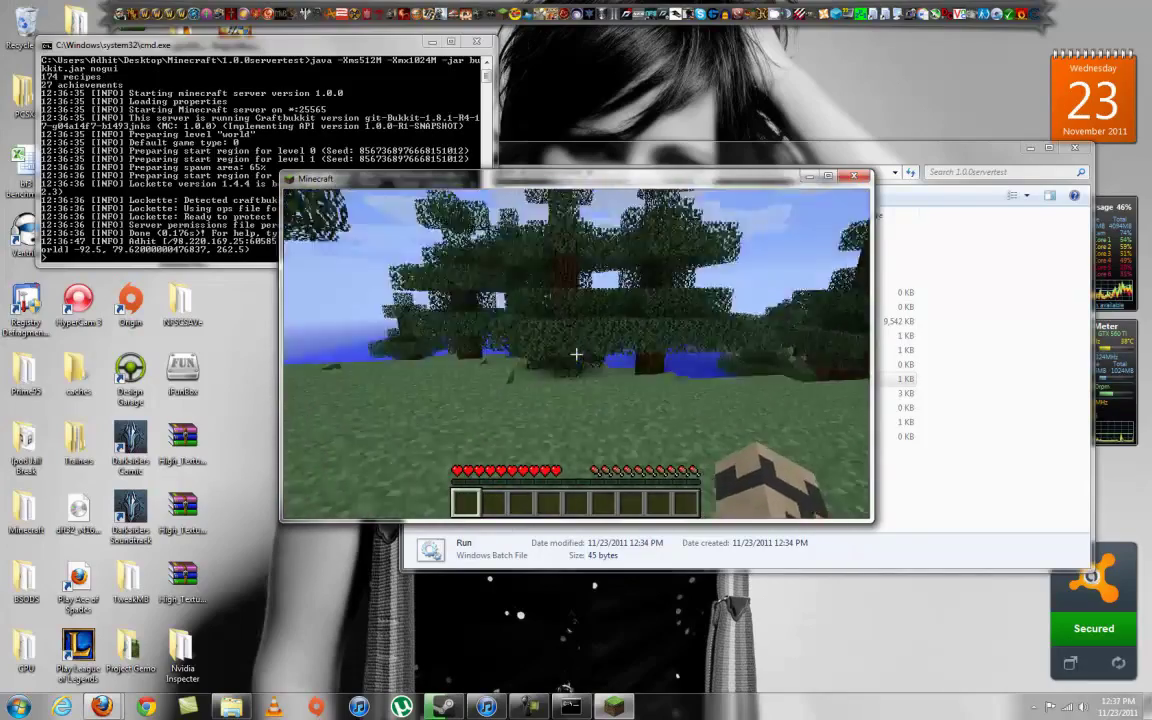
key(e)
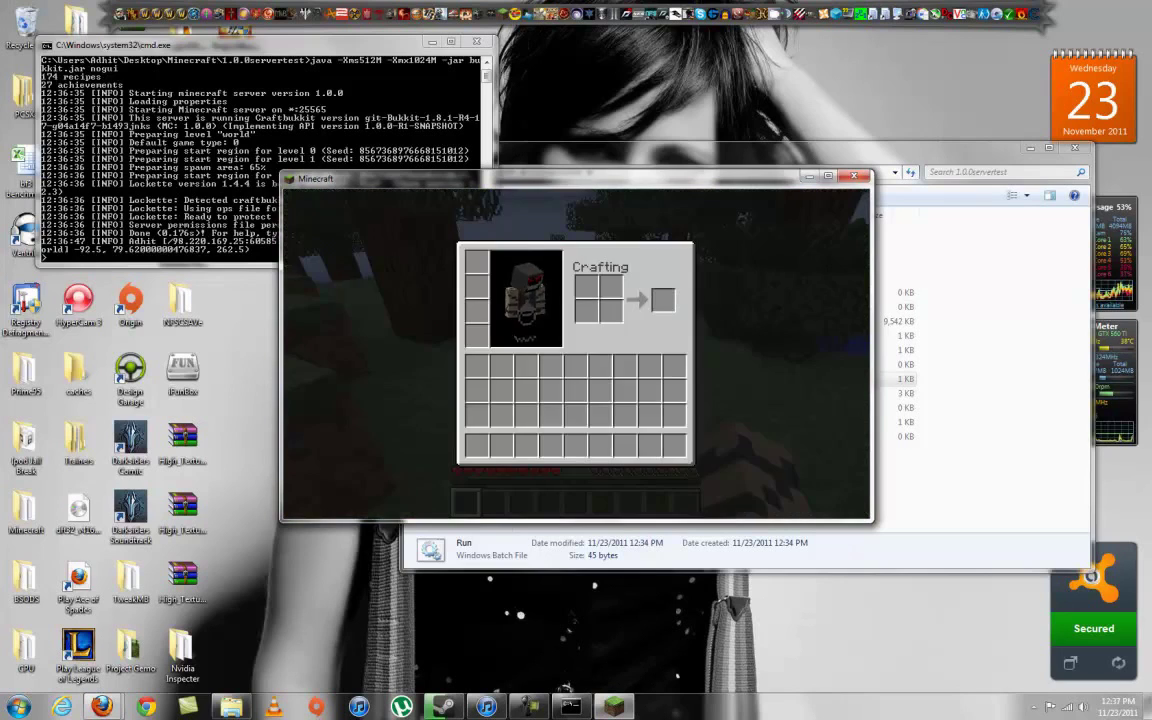
key(e)
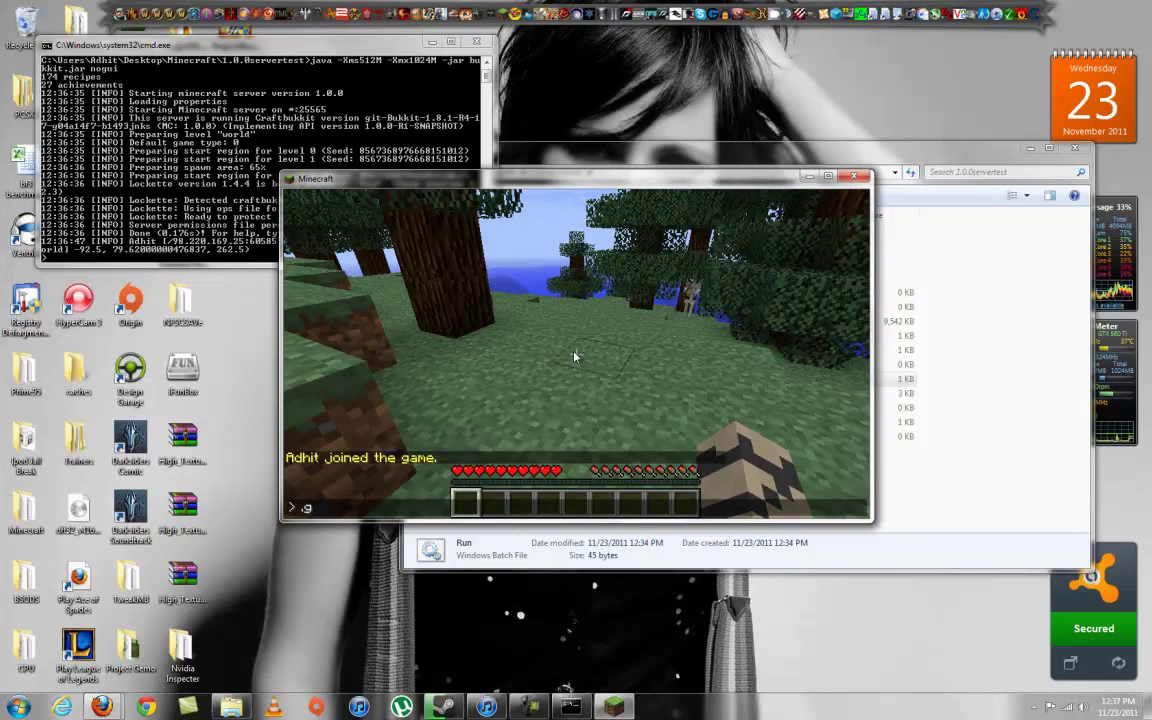
- Issue the /gamemode chat command with the player's username to set game mode 1
key(BackSpace)
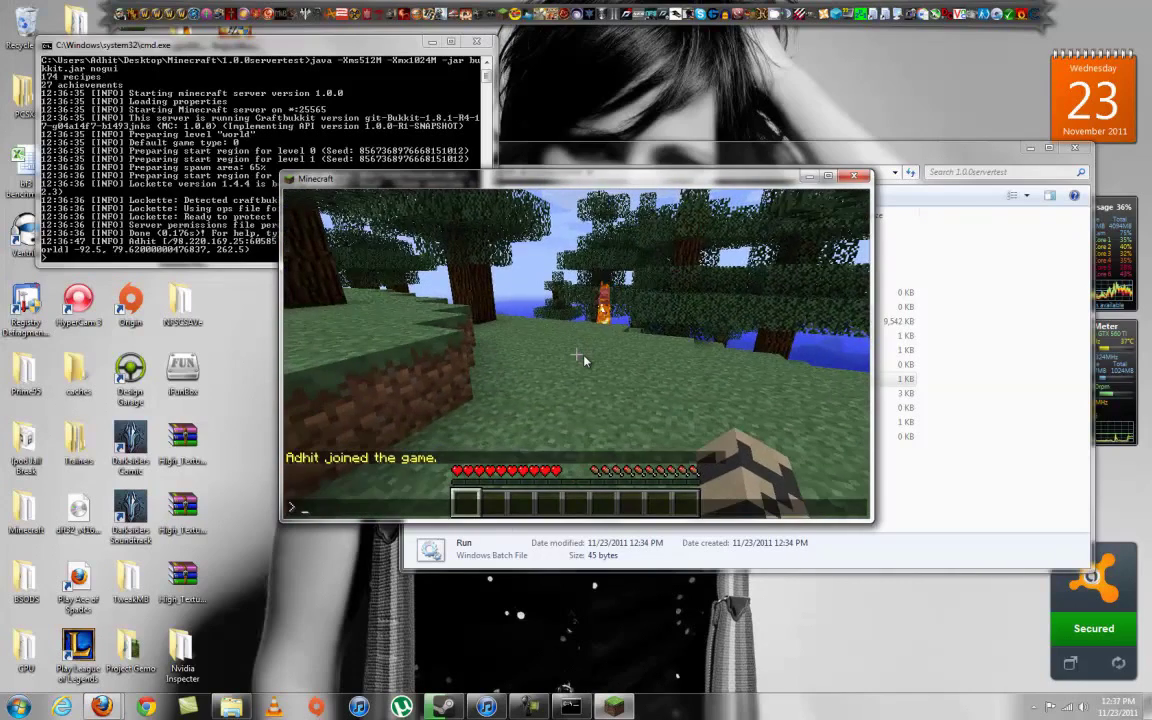
text(/game)
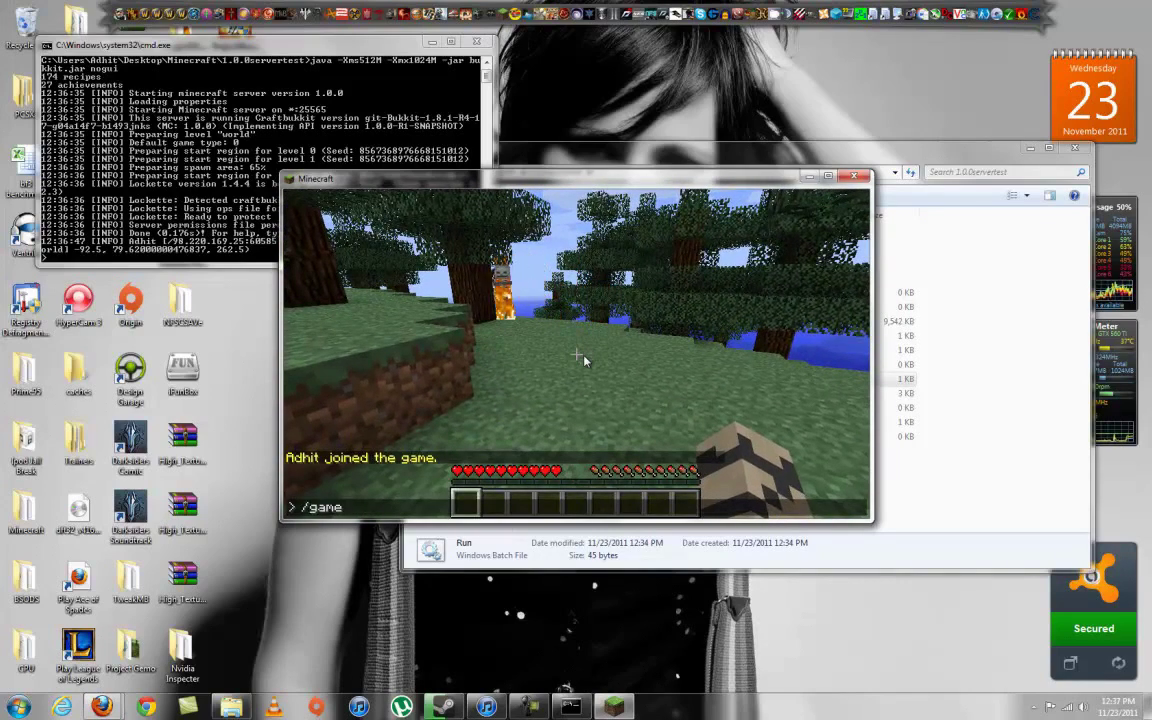
text(mode adhti)
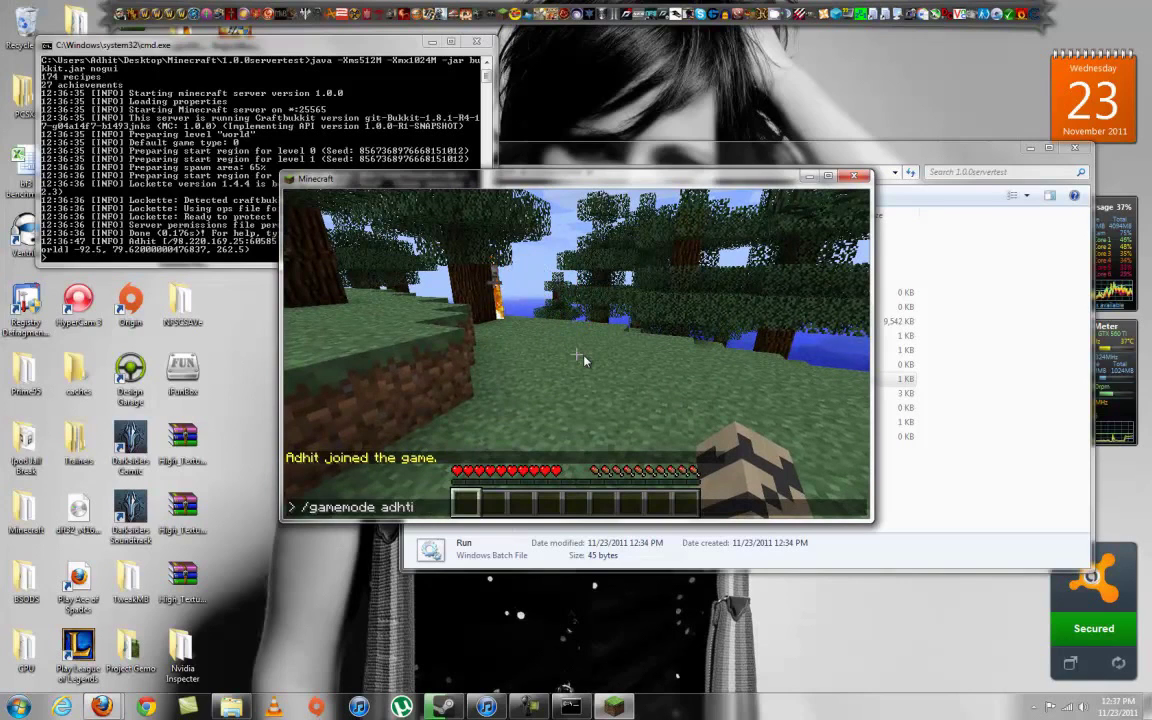
key(Return)
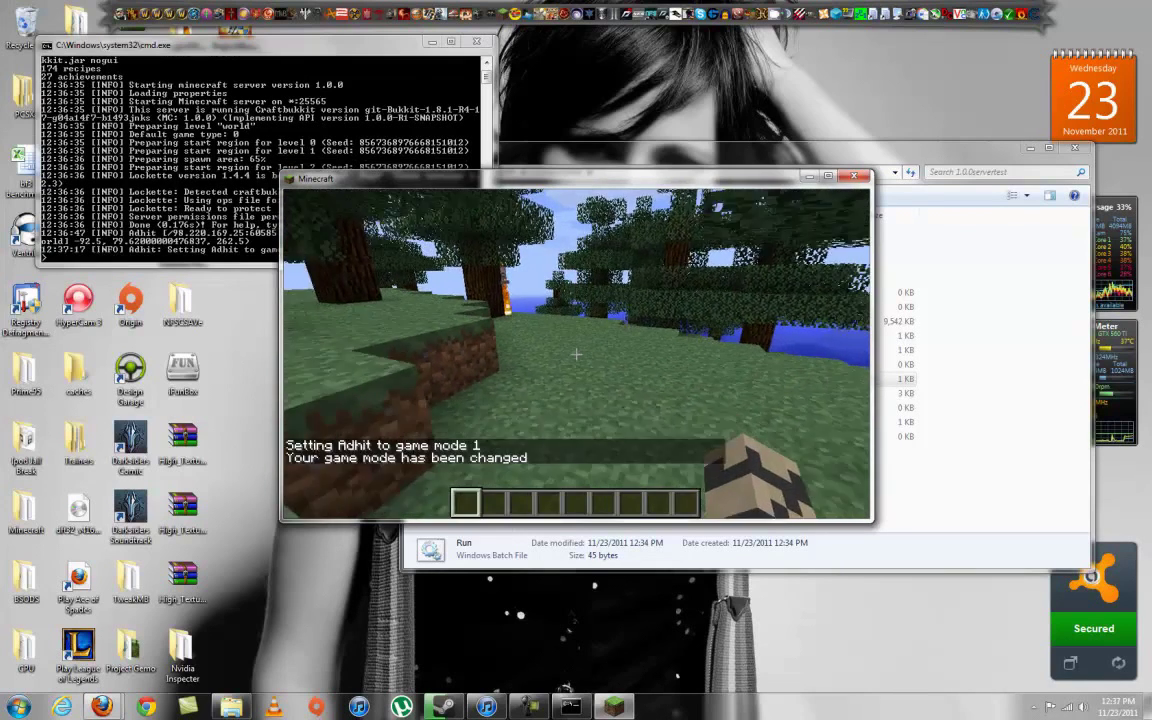
- Fill the first three hotbar slots with a chest, a sign and a diamond sword from the creative item selection
key(e)
scroll(550, 400, down, 1)
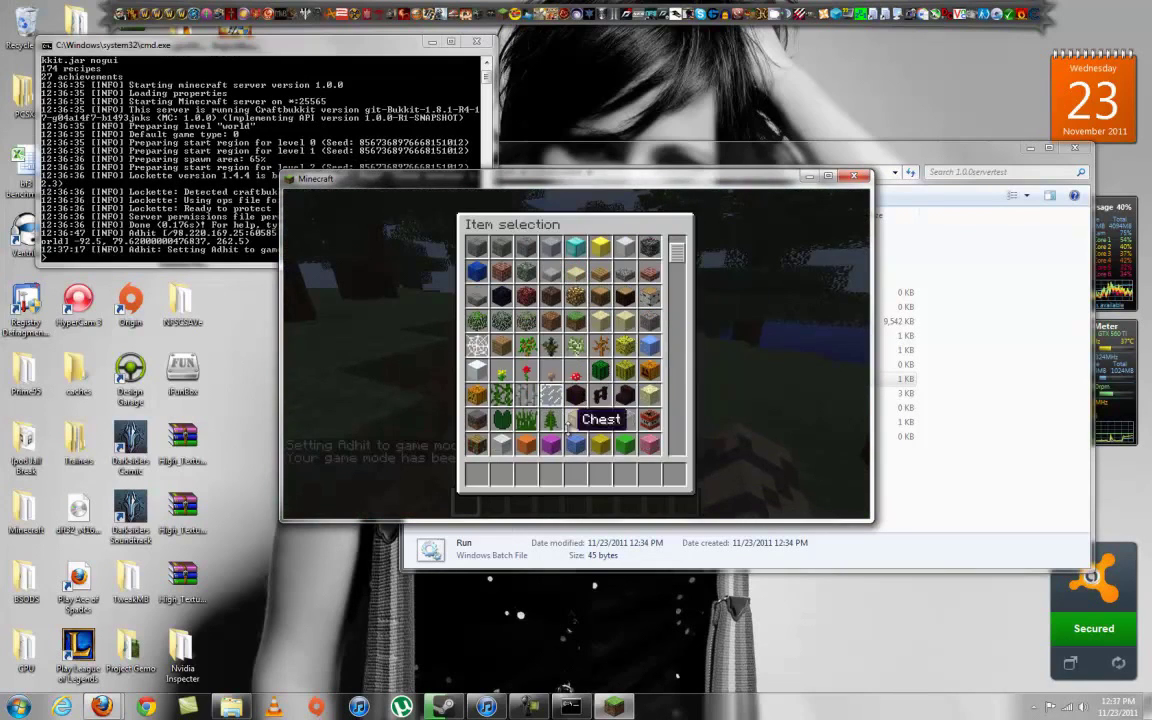
click(476, 474)
scroll(550, 378, down, 8)
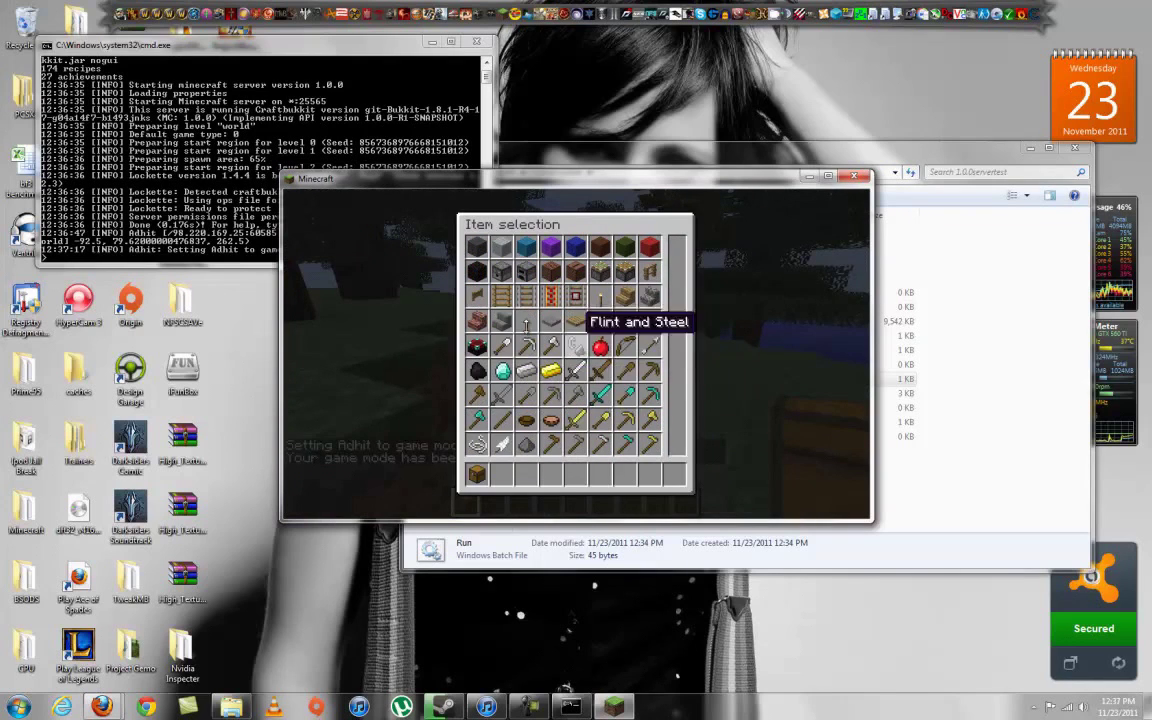
click(600, 395)
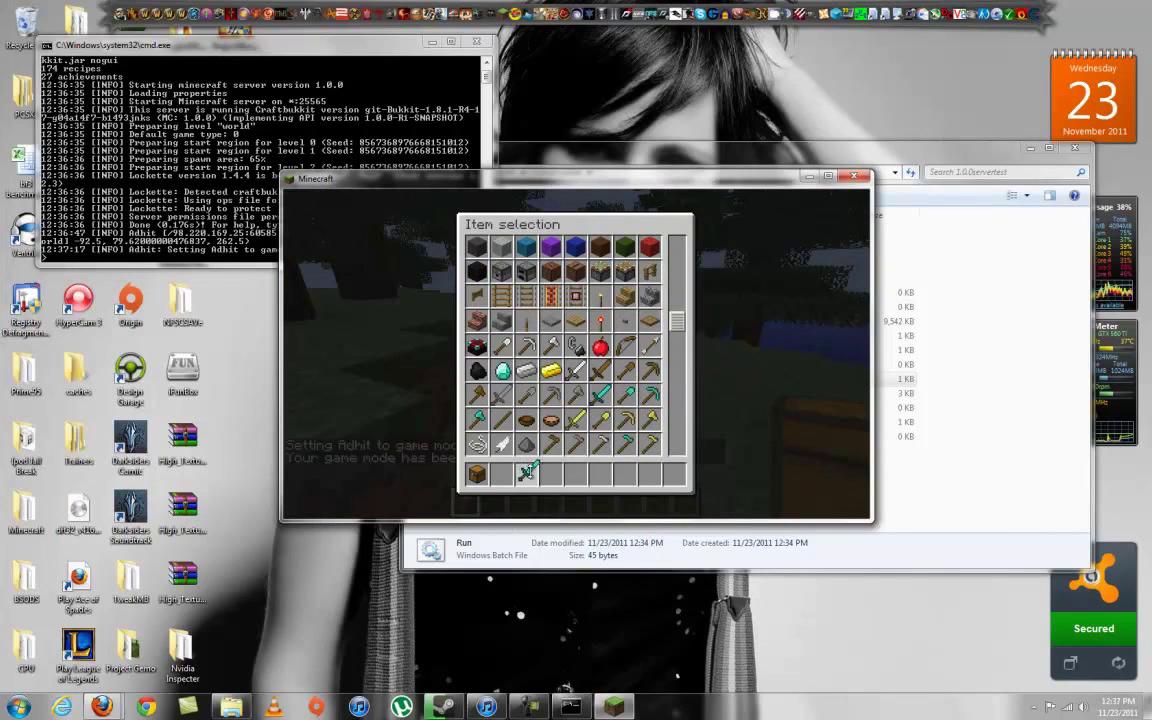
click(527, 472)
scroll(553, 360, down, 7)
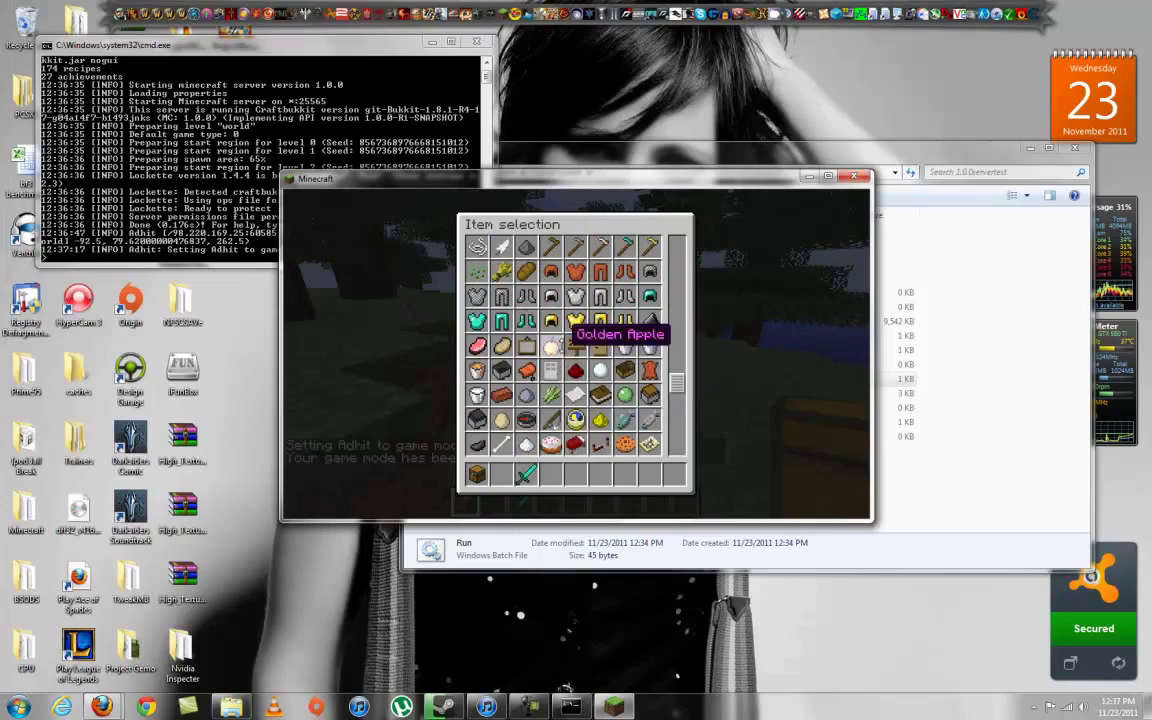
key(e)
- Attack the nearby skeleton with the diamond sword
key(3)
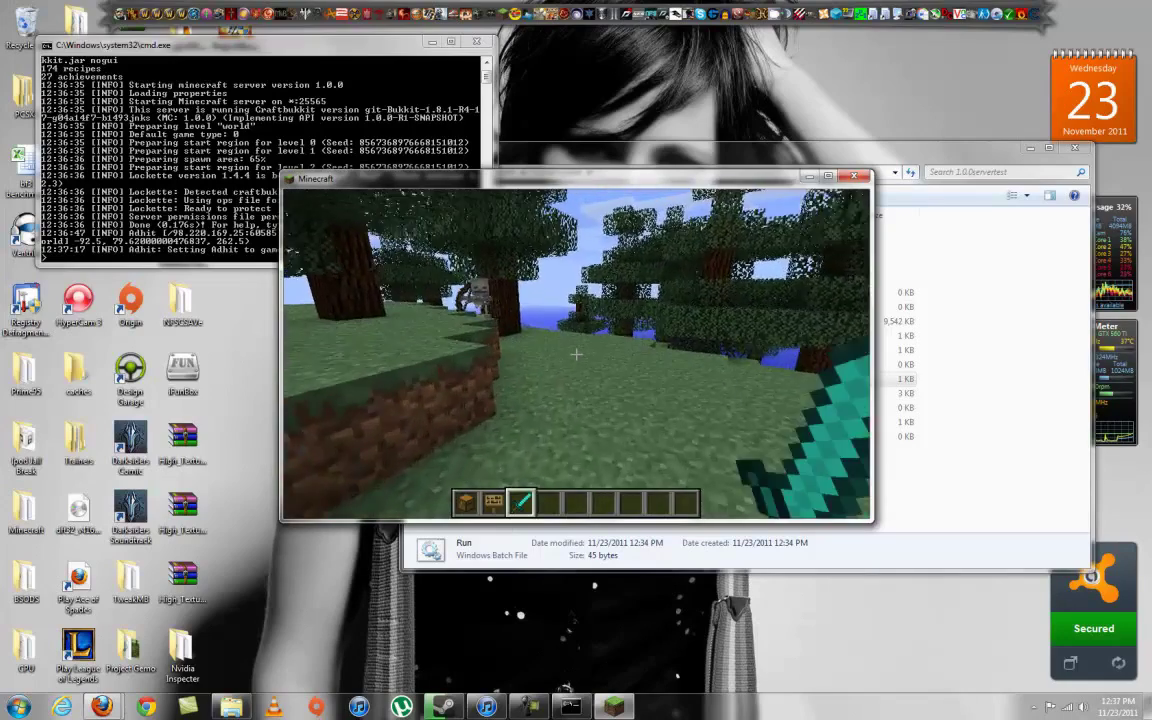
click(576, 354)
click(576, 354)
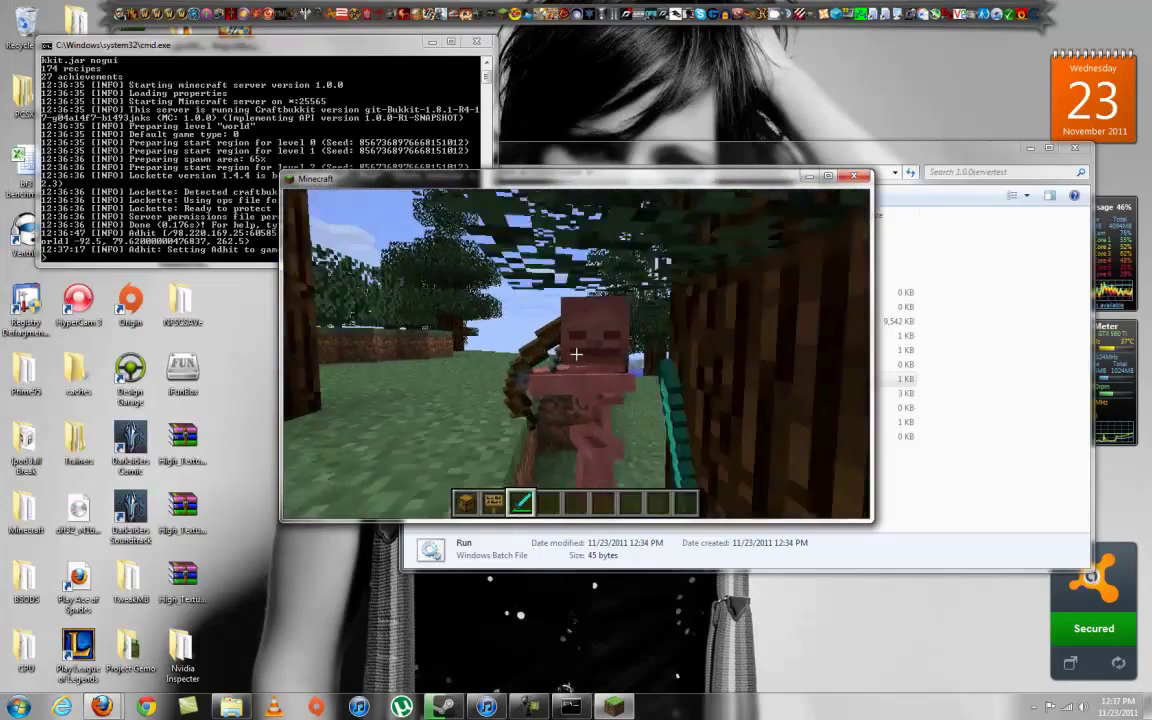
- Place a chest on the grass and lock it with an adjacent sign reading [private]
key(1)
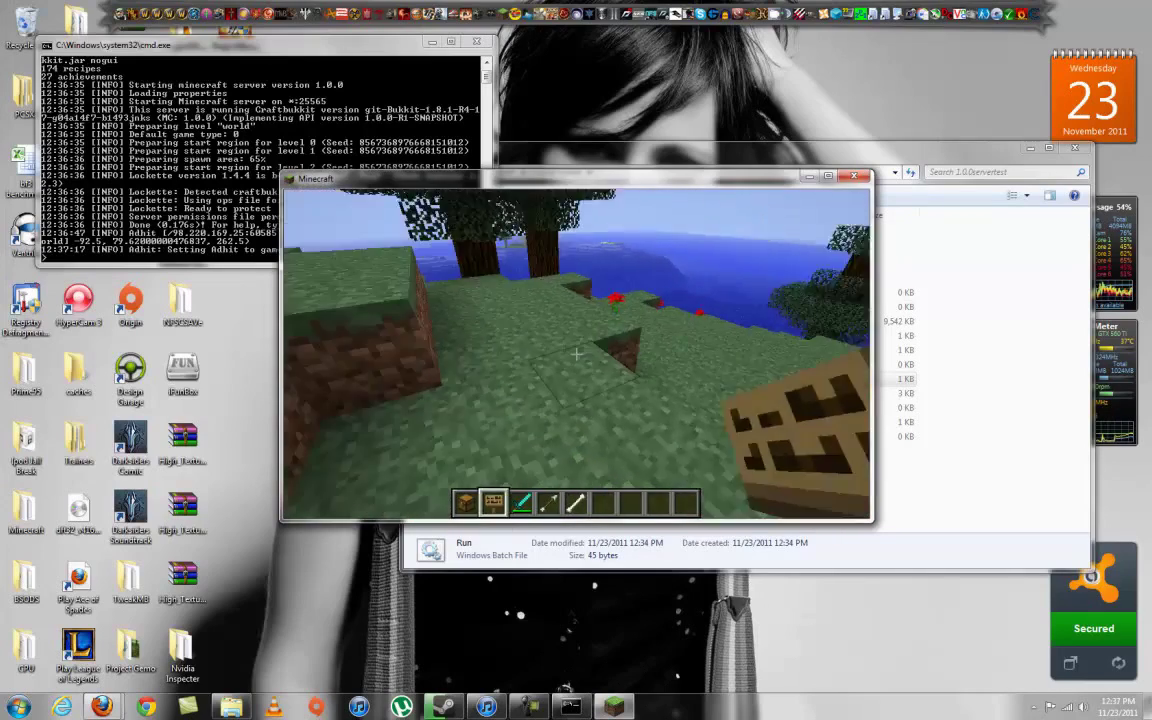
right_click(576, 354)
key(3)
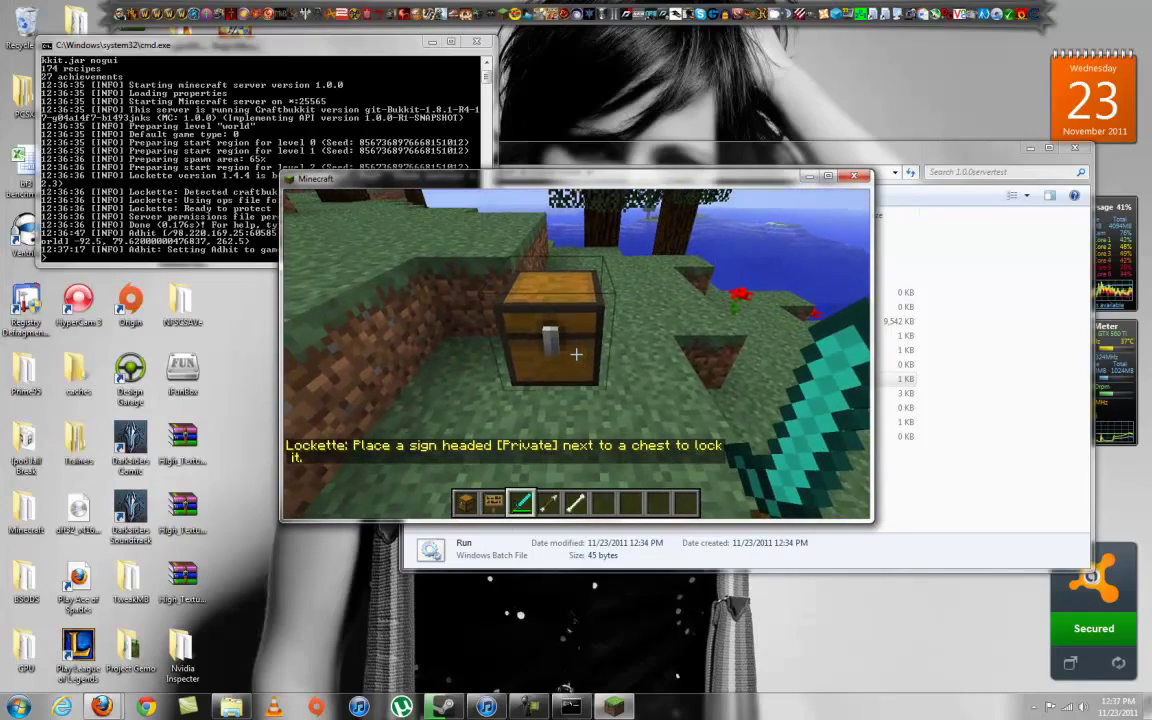
key(2)
right_click(576, 354)
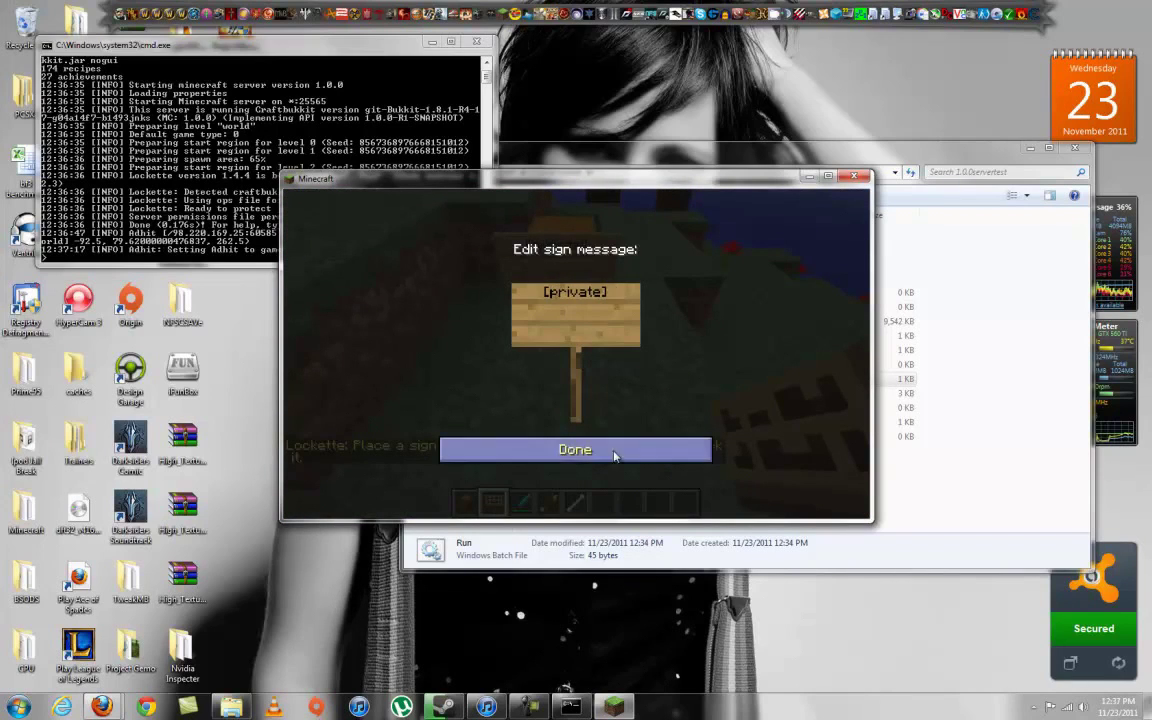
click(614, 456)
- Break the [private] sign to release the chest, and equip the diamond sword
click(576, 354)
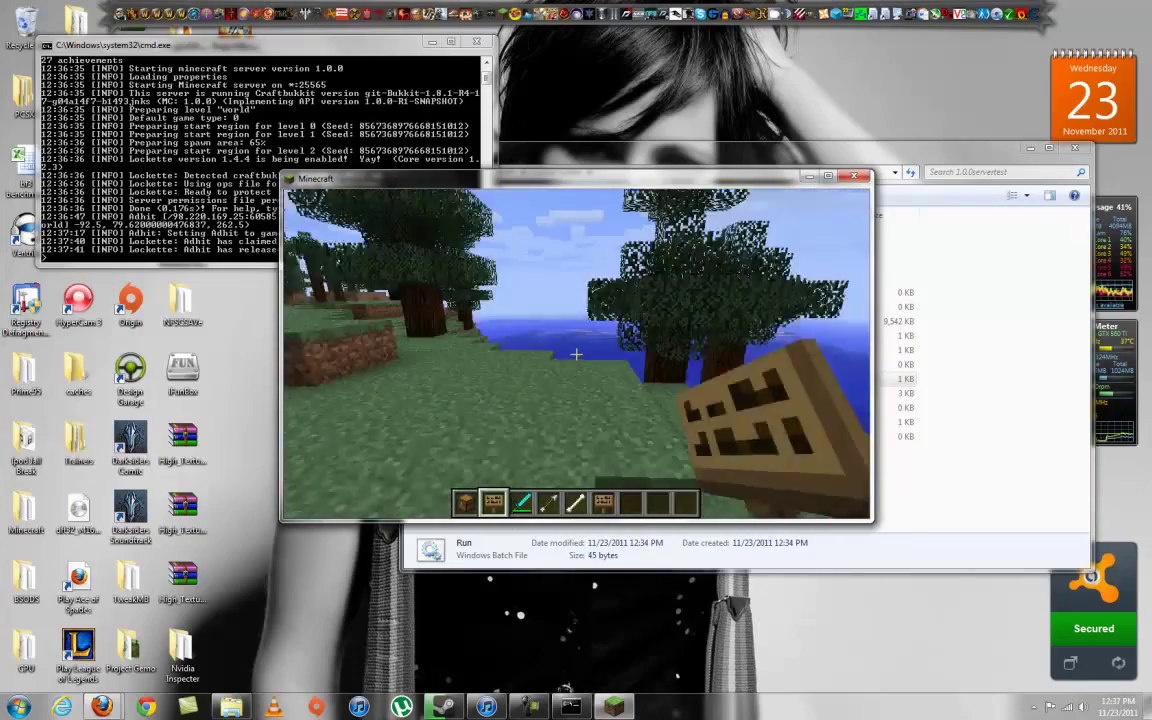
key(3)
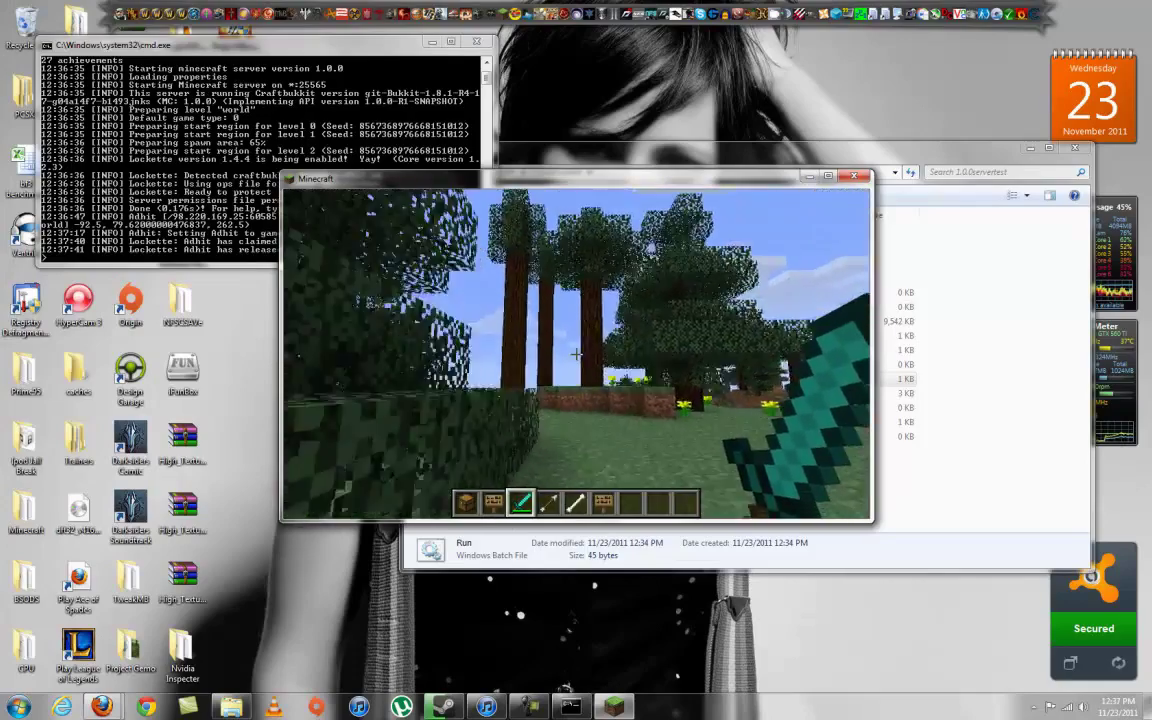